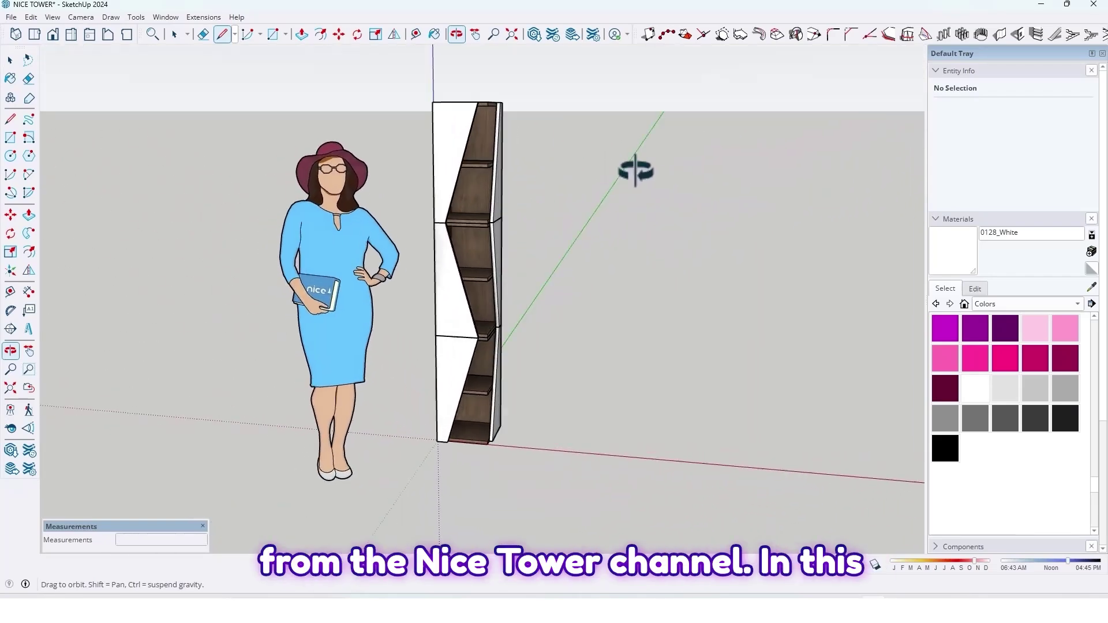
{"action": "scroll", "coordinate": [497, 250], "scroll_direction": "up", "scroll_amount": 2}
{"action": "scroll", "coordinate": [487, 222], "scroll_direction": "up", "scroll_amount": 2}
Orbit around the finished zigzag tower to preview its shelves from several angles
{"action": "mouse_move", "coordinate": [488, 222]}
{"action": "middle_mouse_down"}
{"action": "mouse_move", "coordinate": [476, 136]}
{"action": "mouse_move", "coordinate": [470, 272]}
{"action": "mouse_move", "coordinate": [481, 251]}
{"action": "middle_mouse_up"}
{"action": "scroll", "coordinate": [472, 156], "scroll_direction": "down", "scroll_amount": 2}
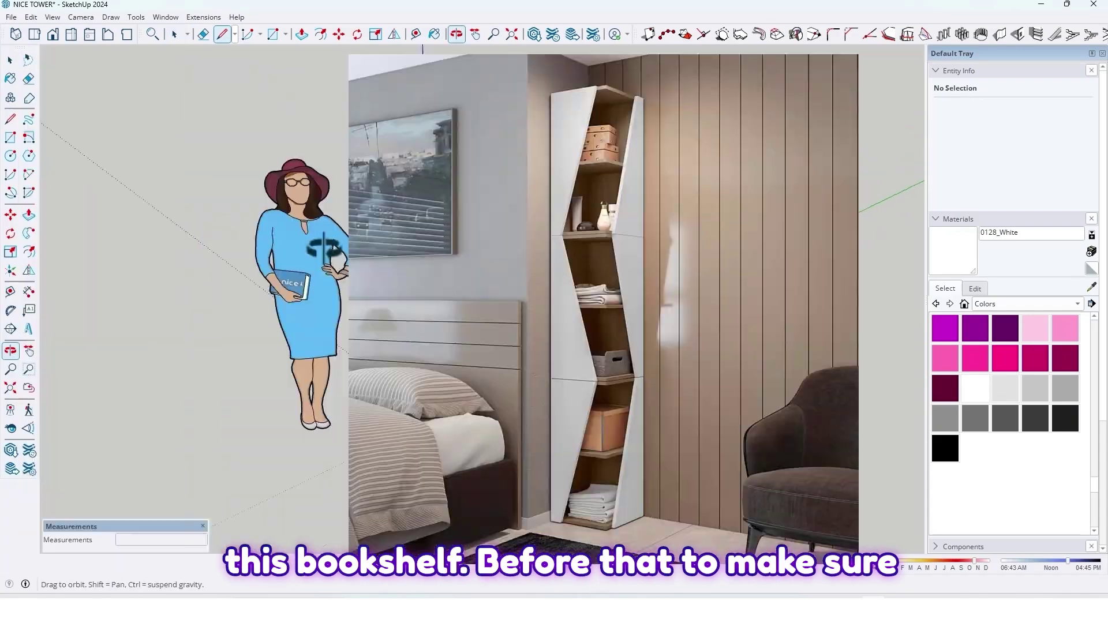
{"action": "scroll", "coordinate": [480, 217], "scroll_direction": "up", "scroll_amount": 3}
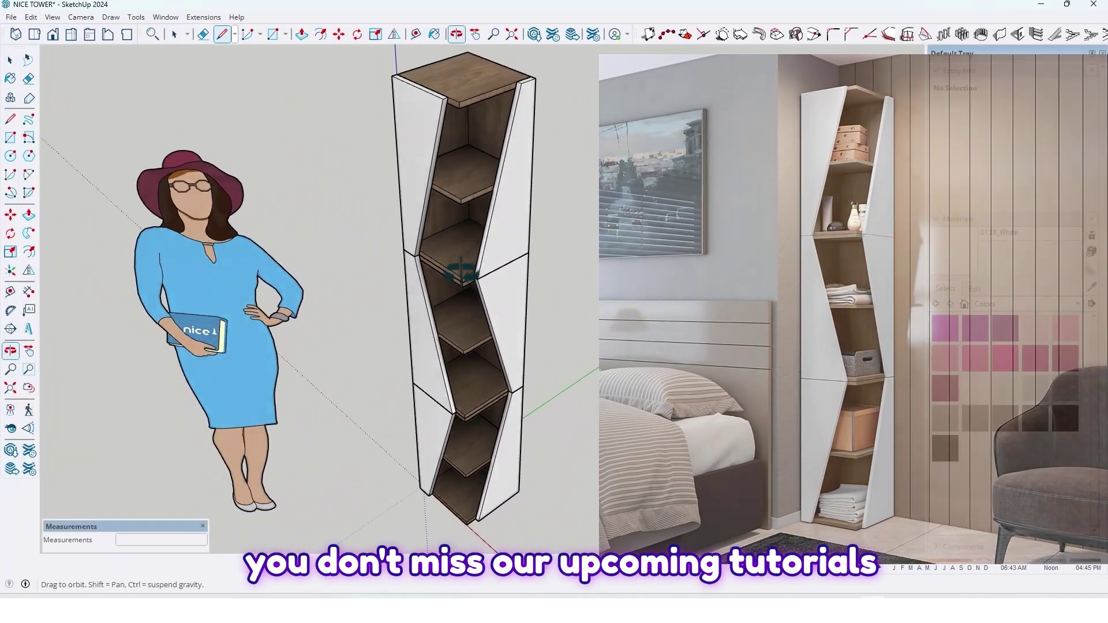
{"action": "mouse_move", "coordinate": [483, 179]}
{"action": "middle_mouse_down"}
{"action": "mouse_move", "coordinate": [471, 376]}
{"action": "mouse_move", "coordinate": [532, 217]}
{"action": "mouse_move", "coordinate": [532, 148]}
{"action": "middle_mouse_up"}
{"action": "scroll", "coordinate": [470, 376], "scroll_direction": "down", "scroll_amount": 2}
{"action": "key", "text": "space"}
{"action": "scroll", "coordinate": [278, 248], "scroll_direction": "up", "scroll_amount": 3}
{"action": "scroll", "coordinate": [475, 216], "scroll_direction": "up", "scroll_amount": 2}
{"action": "scroll", "coordinate": [475, 215], "scroll_direction": "up", "scroll_amount": 2}
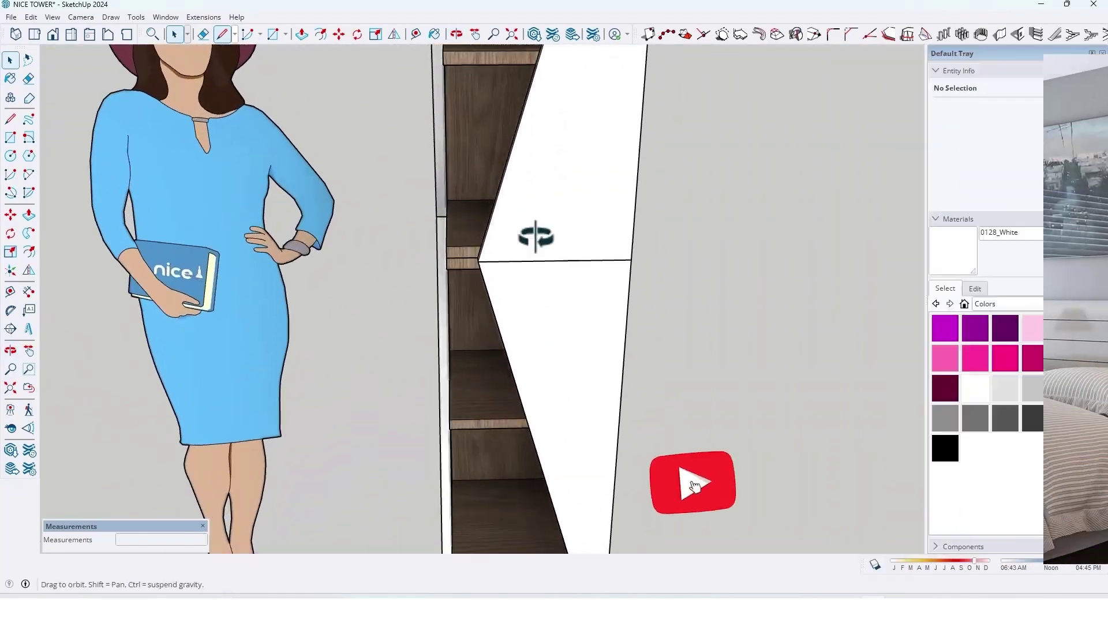
{"action": "mouse_move", "coordinate": [532, 235]}
{"action": "middle_mouse_down"}
{"action": "mouse_move", "coordinate": [594, 178]}
{"action": "mouse_move", "coordinate": [555, 307]}
{"action": "middle_mouse_up"}
{"action": "scroll", "coordinate": [554, 307], "scroll_direction": "up", "scroll_amount": 3}
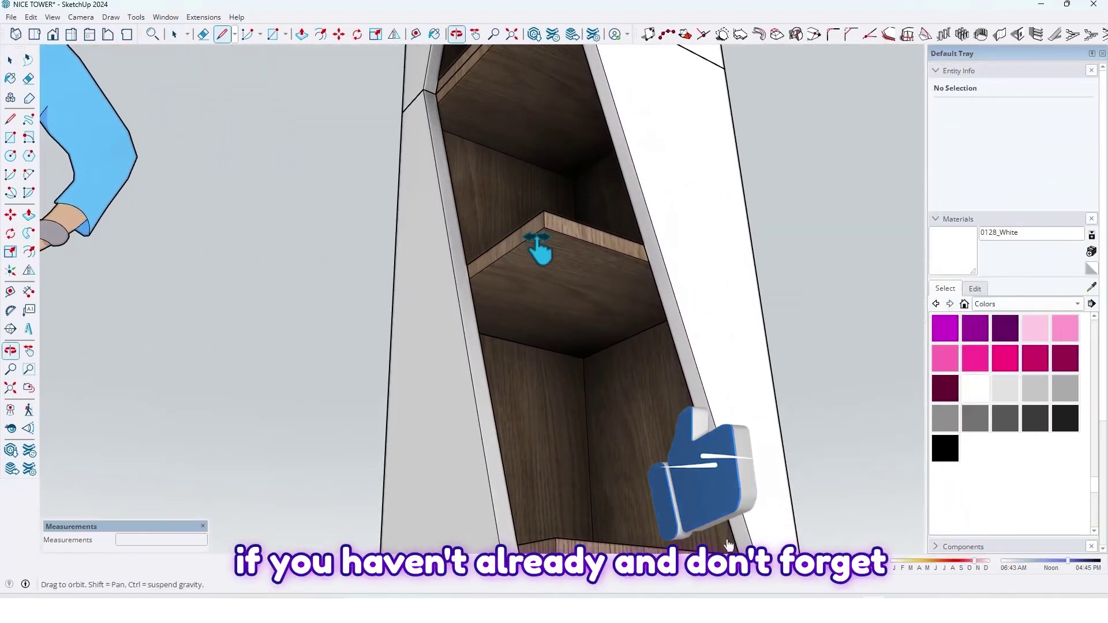
{"action": "mouse_move", "coordinate": [539, 243]}
{"action": "middle_mouse_down"}
{"action": "mouse_move", "coordinate": [554, 36]}
{"action": "mouse_move", "coordinate": [551, 257]}
{"action": "mouse_move", "coordinate": [574, 161]}
{"action": "mouse_move", "coordinate": [549, 292]}
{"action": "mouse_move", "coordinate": [554, 427]}
{"action": "mouse_move", "coordinate": [611, 149]}
{"action": "middle_mouse_up"}
{"action": "scroll", "coordinate": [551, 257], "scroll_direction": "down", "scroll_amount": 4}
{"action": "scroll", "coordinate": [539, 215], "scroll_direction": "up", "scroll_amount": 1}
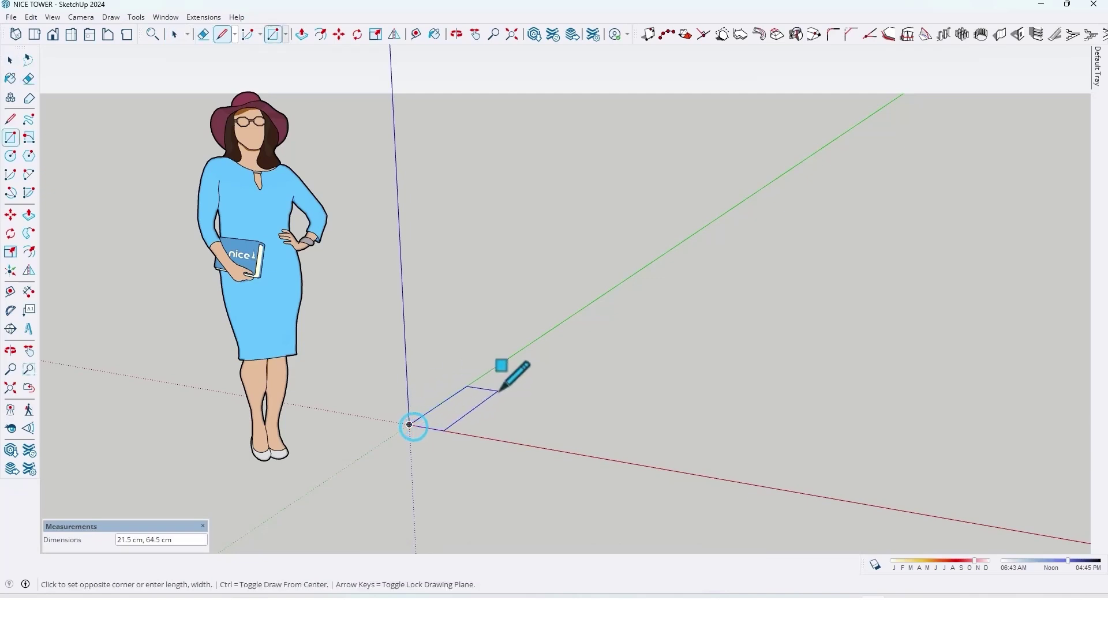
Draw a 30 by 30 cm square starting at the origin
{"action": "middle_click_drag", "start_coordinate": [499, 364], "coordinate": [539, 366]}
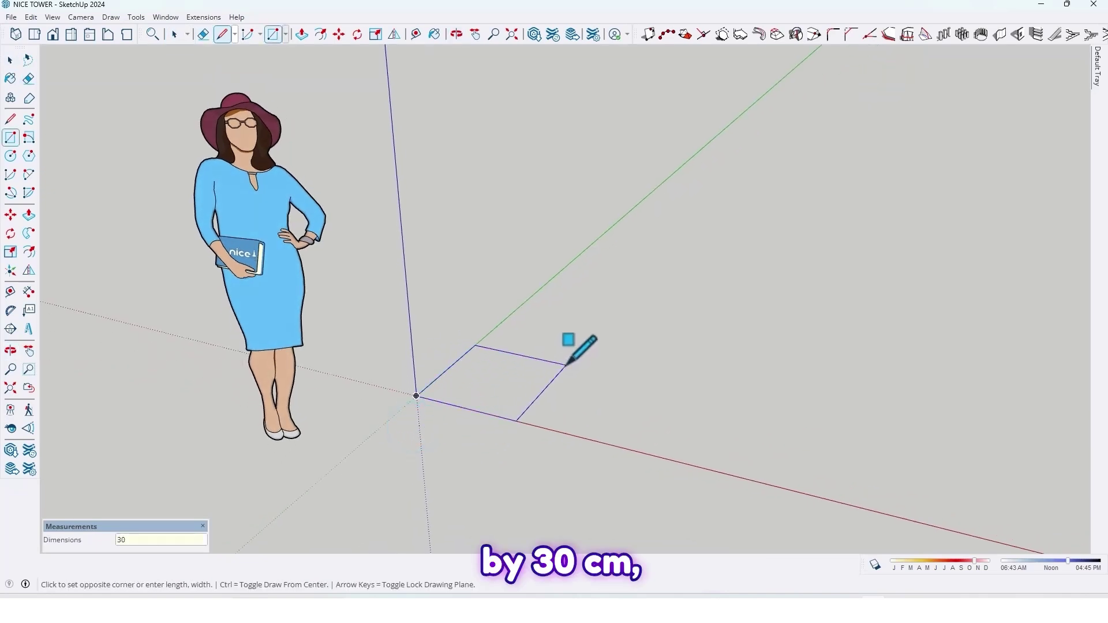
{"action": "type", "text": ",30"}
{"action": "key", "text": "Return"}
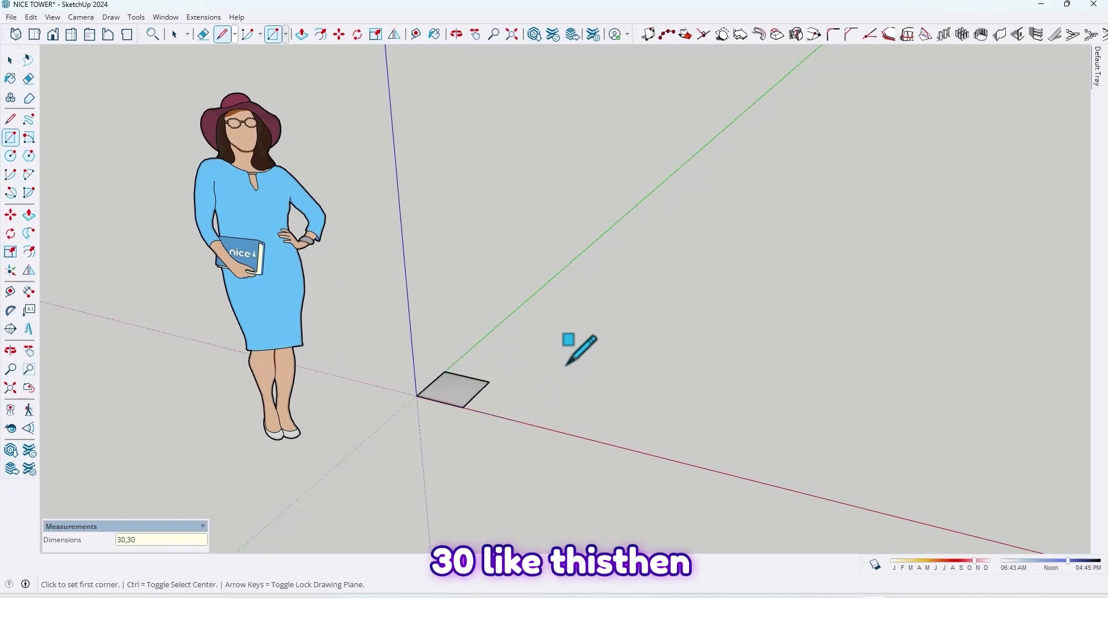
{"action": "scroll", "coordinate": [487, 367], "scroll_direction": "up", "scroll_amount": 3}
{"action": "middle_click_drag", "start_coordinate": [446, 384], "coordinate": [467, 400]}
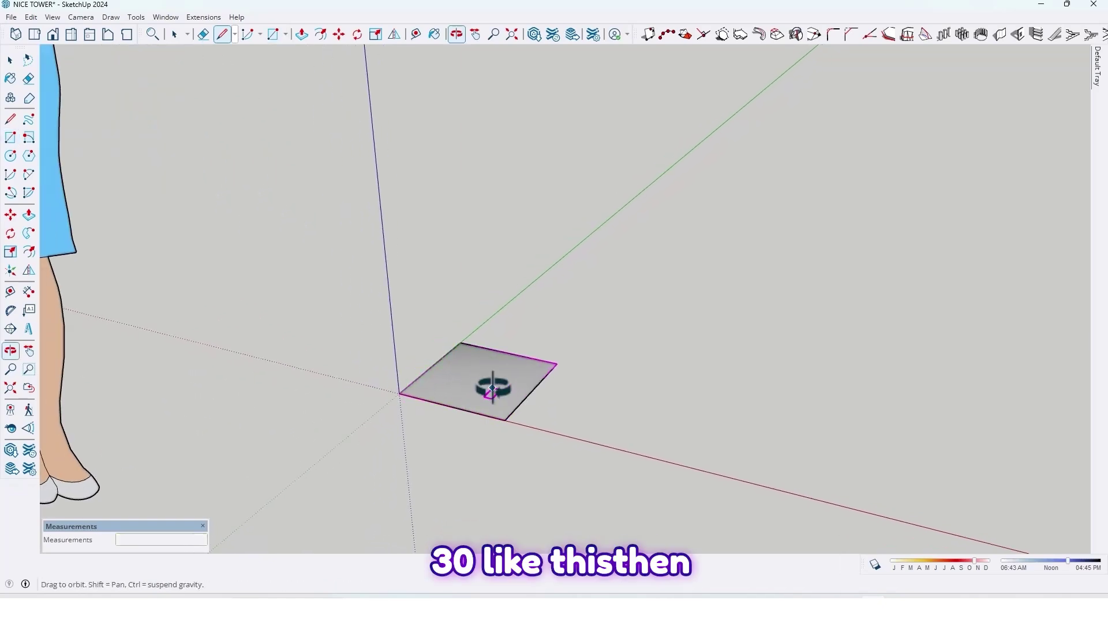
Push/pull the square up 65 cm into a tall box
{"action": "key", "text": "p"}
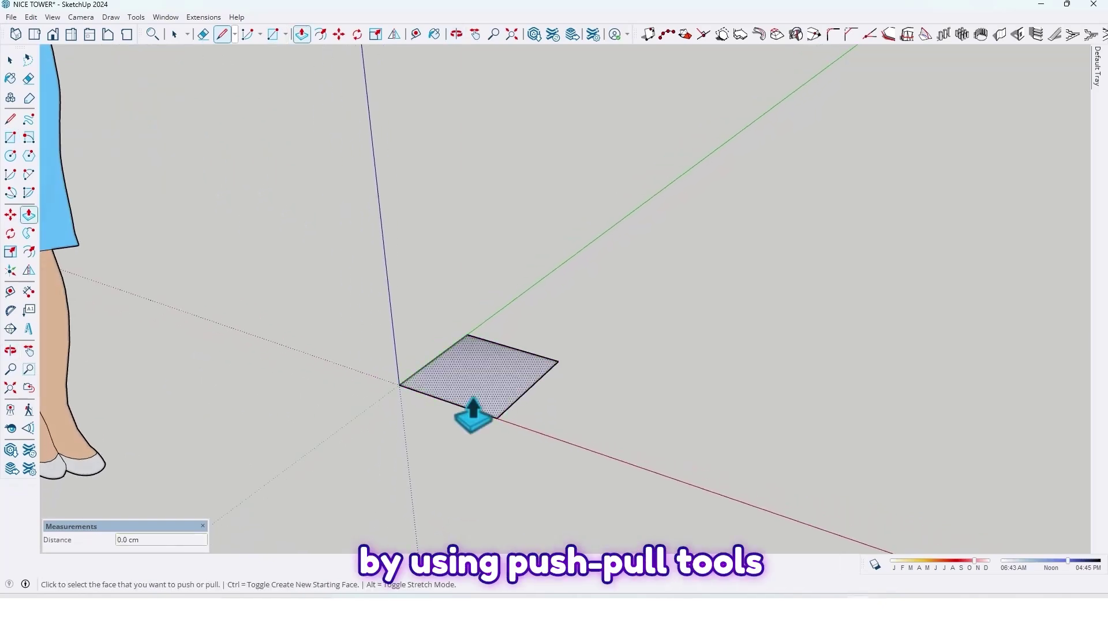
{"action": "left_click", "coordinate": [472, 414]}
{"action": "type", "text": "65"}
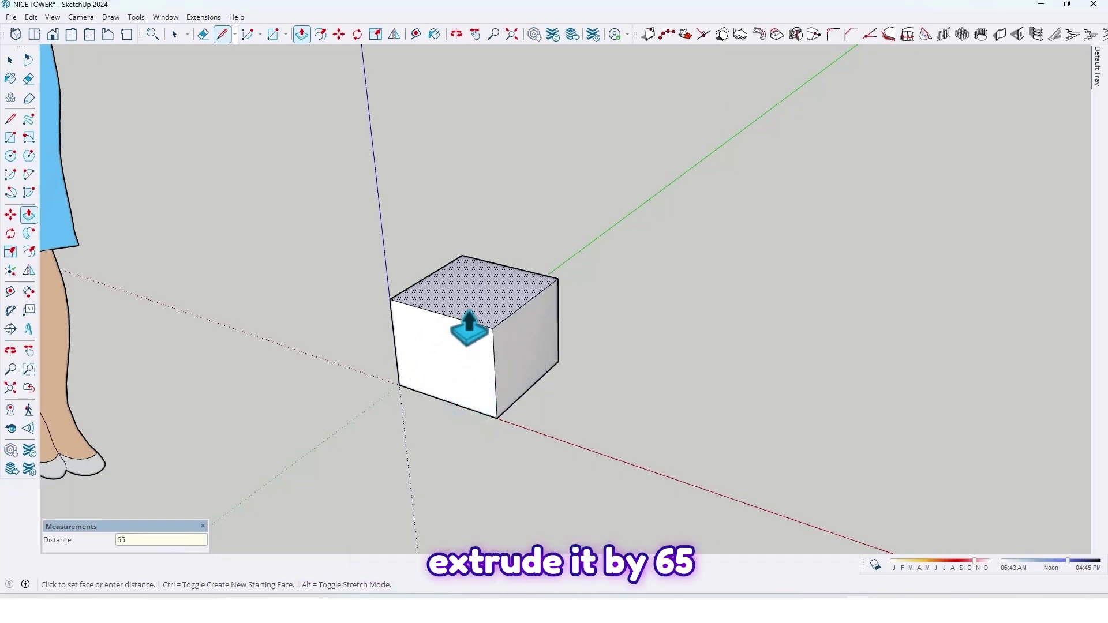
{"action": "key", "text": "Return"}
{"action": "mouse_move", "coordinate": [468, 329]}
{"action": "middle_mouse_down"}
{"action": "mouse_move", "coordinate": [702, 252]}
{"action": "mouse_move", "coordinate": [455, 277]}
{"action": "mouse_move", "coordinate": [482, 279]}
{"action": "mouse_move", "coordinate": [453, 290]}
{"action": "mouse_move", "coordinate": [452, 313]}
{"action": "mouse_move", "coordinate": [470, 295]}
{"action": "mouse_move", "coordinate": [548, 321]}
{"action": "middle_mouse_up"}
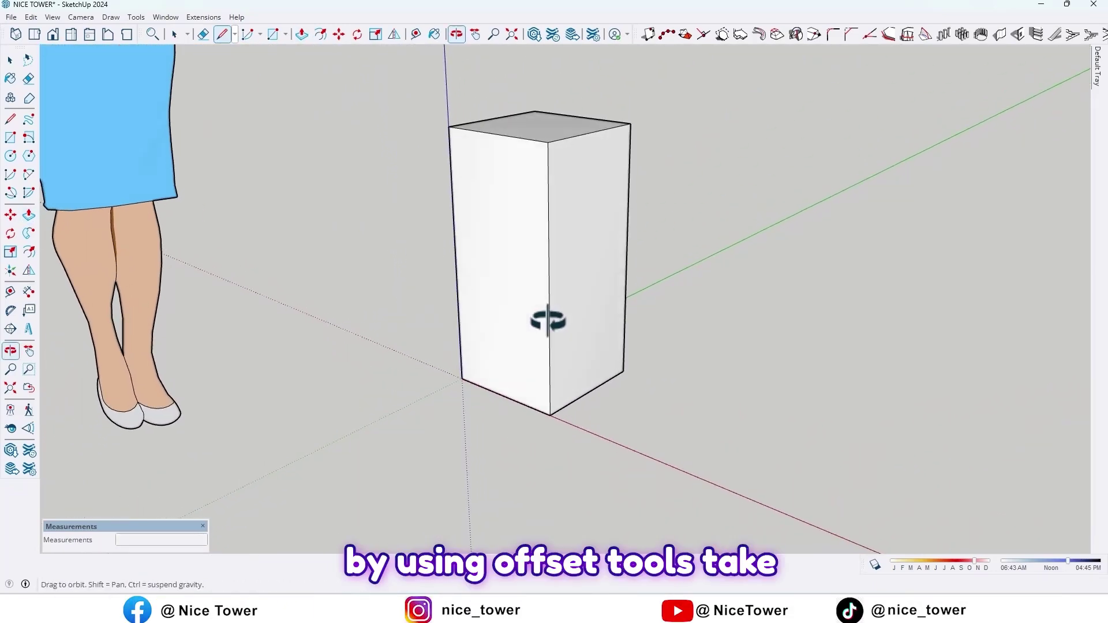
Offset the box's front face inward 2 cm and stretch the inner face to the edge
{"action": "key", "text": "f"}
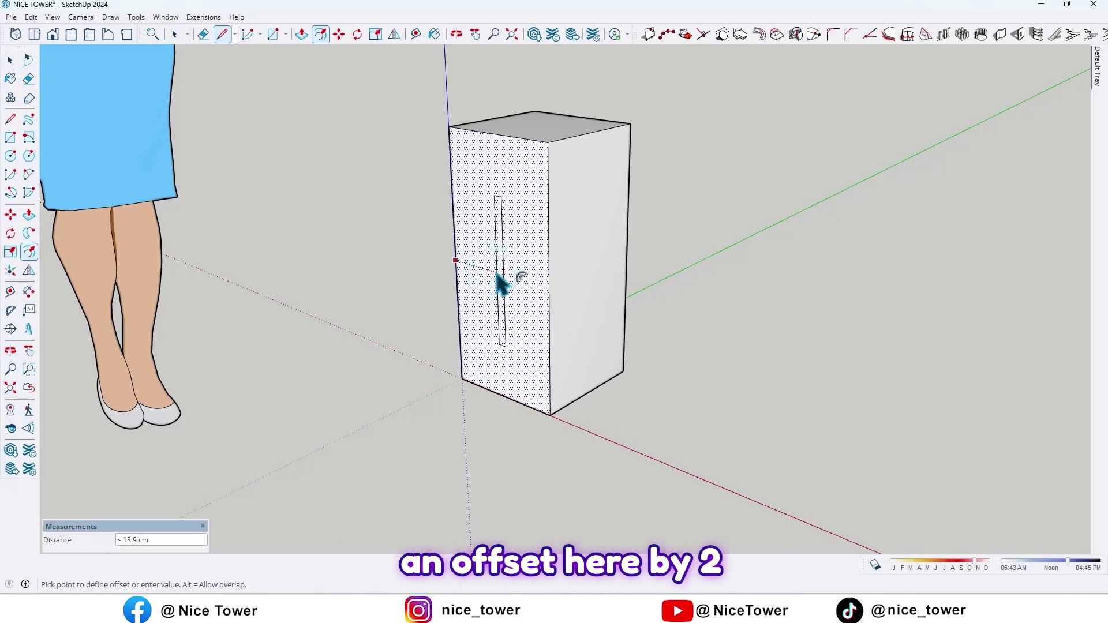
{"action": "key", "text": "Return"}
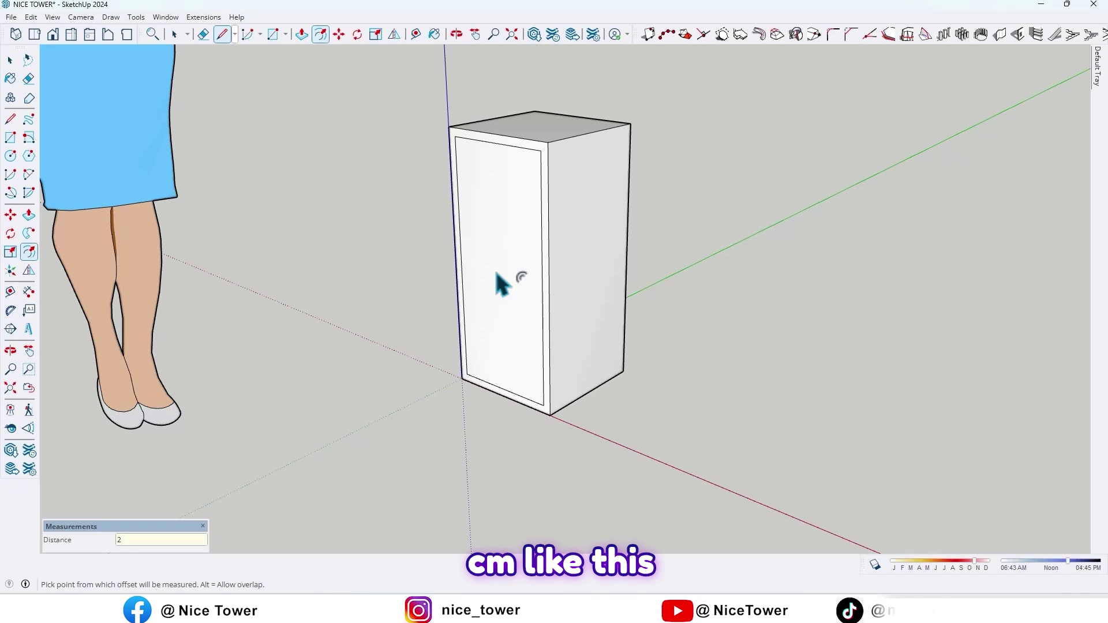
{"action": "key", "text": "space"}
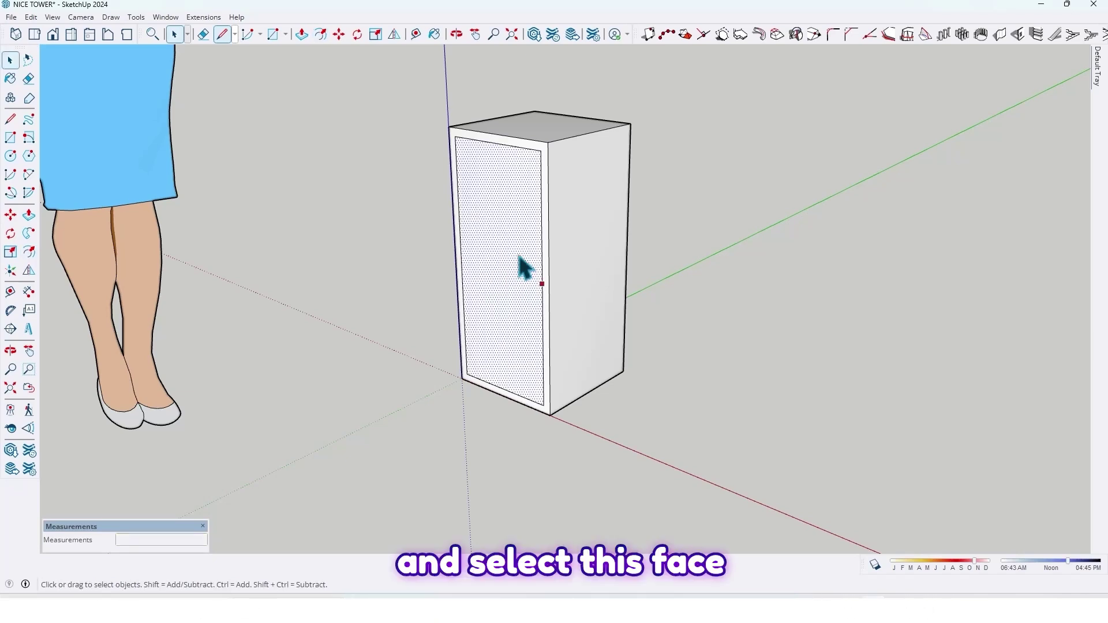
{"action": "left_click", "coordinate": [542, 286]}
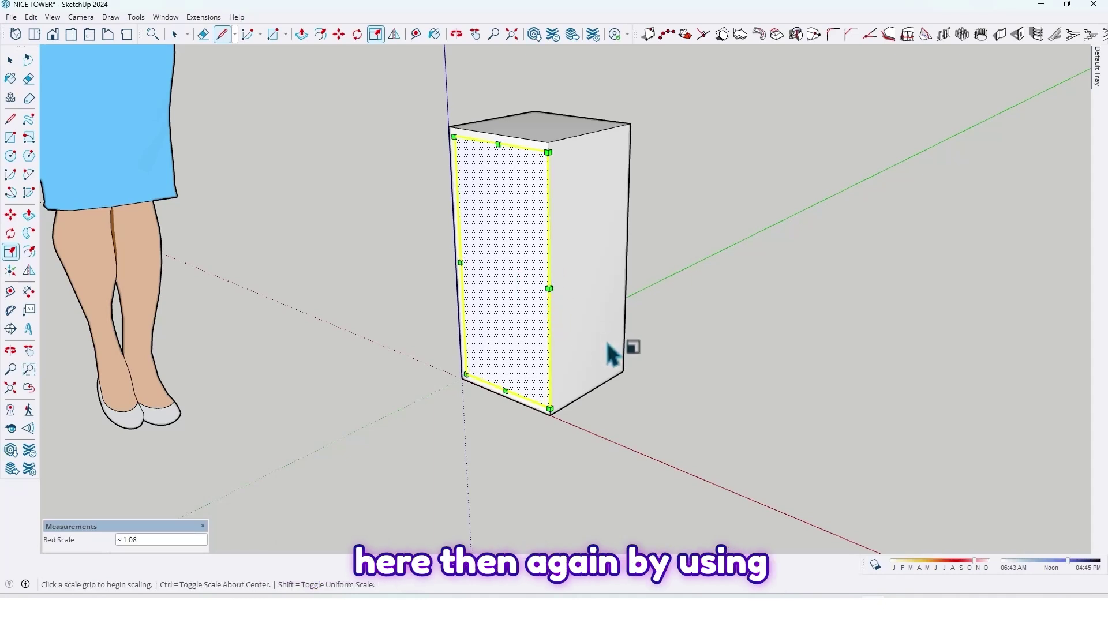
Push the inner front face 28 cm back to hollow out the box
{"action": "key", "text": "p"}
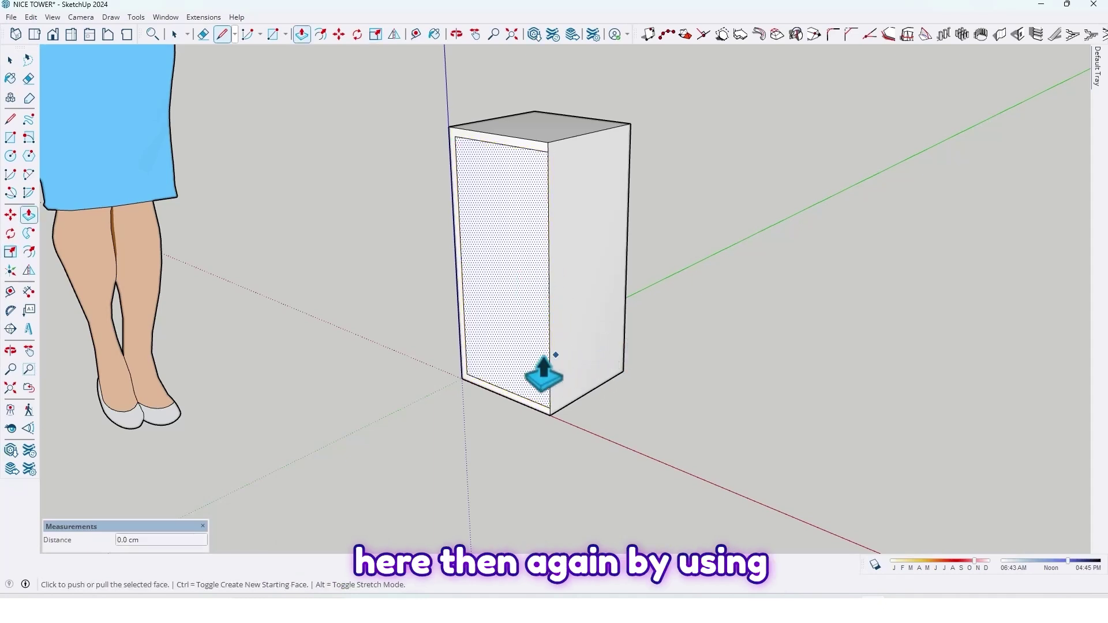
{"action": "left_click", "coordinate": [533, 375]}
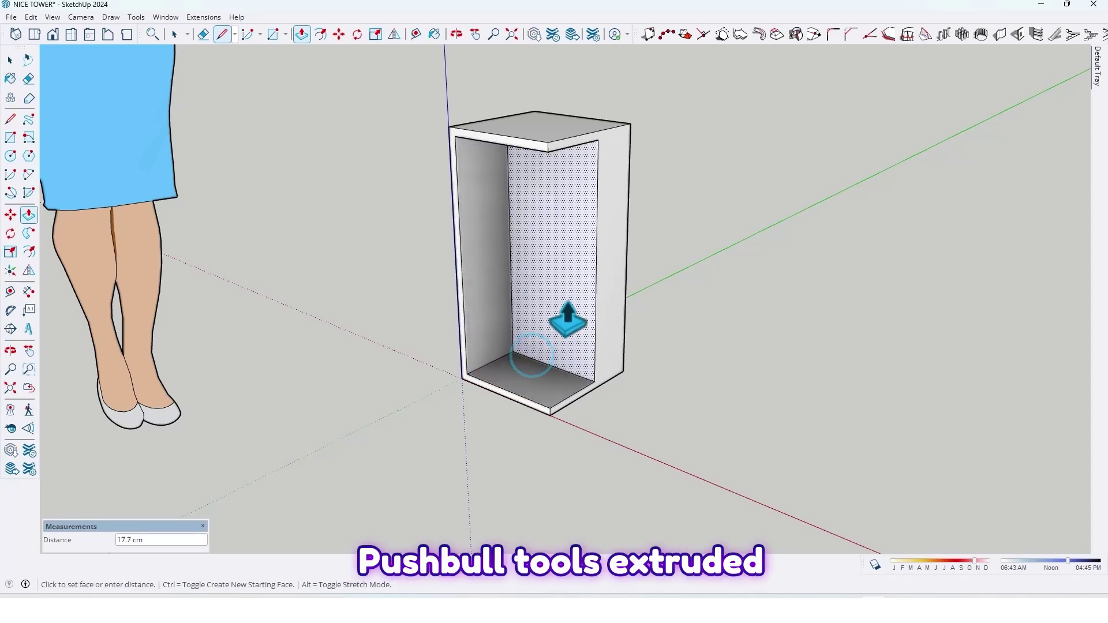
{"action": "type", "text": "28"}
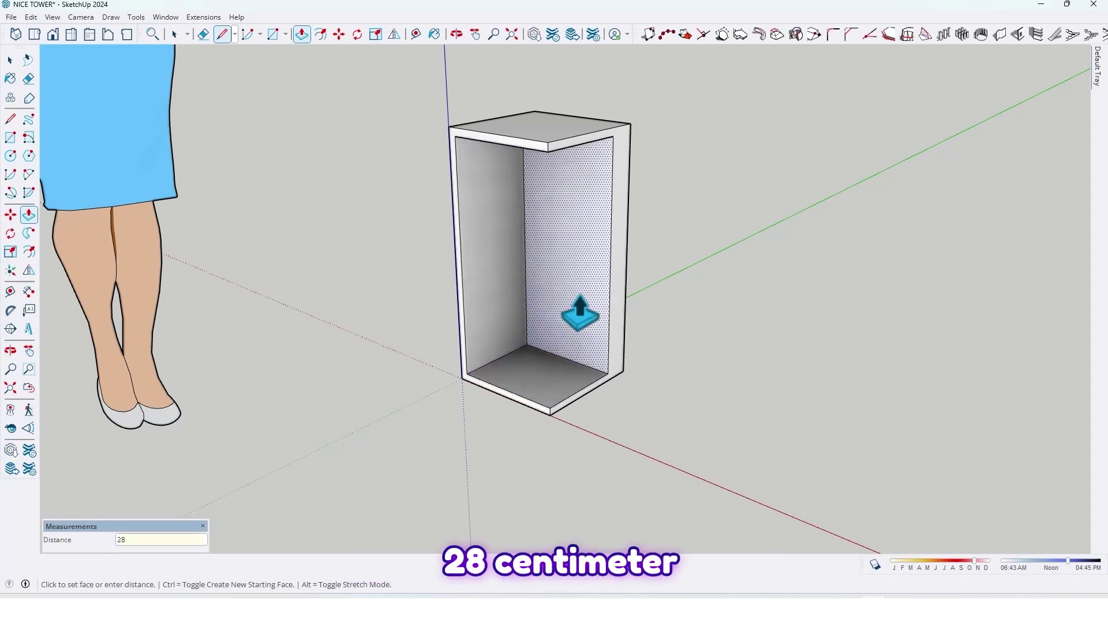
{"action": "key", "text": "Return"}
{"action": "mouse_move", "coordinate": [630, 304]}
{"action": "middle_mouse_down"}
{"action": "mouse_move", "coordinate": [385, 213]}
{"action": "mouse_move", "coordinate": [639, 217]}
{"action": "mouse_move", "coordinate": [638, 352]}
{"action": "mouse_move", "coordinate": [626, 235]}
{"action": "middle_mouse_up"}
Make the whole open box a group
{"action": "key", "text": "space"}
{"action": "triple_click", "coordinate": [554, 280]}
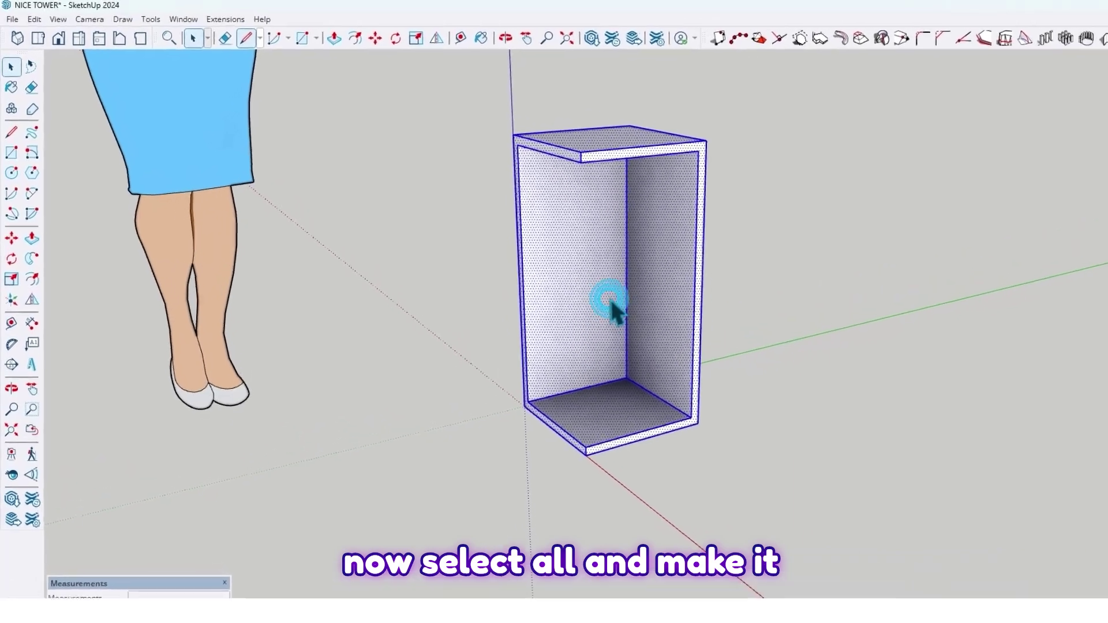
{"action": "right_click", "coordinate": [610, 303]}
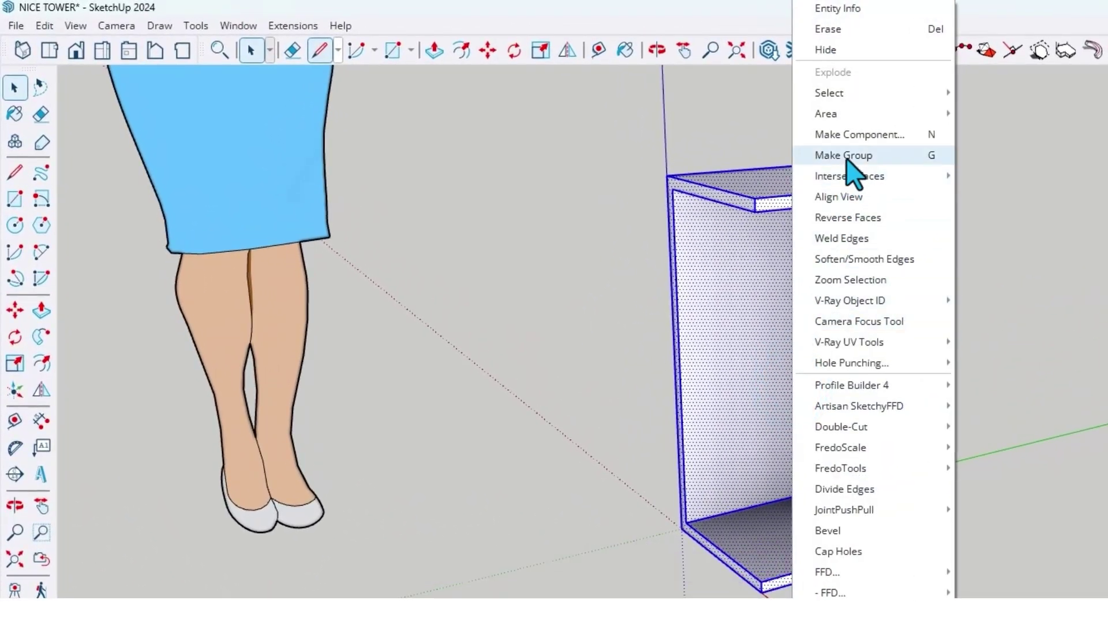
{"action": "left_click", "coordinate": [605, 118]}
{"action": "mouse_move", "coordinate": [655, 334]}
{"action": "middle_mouse_down"}
{"action": "mouse_move", "coordinate": [809, 322]}
{"action": "mouse_move", "coordinate": [782, 247]}
{"action": "mouse_move", "coordinate": [470, 240]}
{"action": "mouse_move", "coordinate": [598, 416]}
{"action": "mouse_move", "coordinate": [601, 376]}
{"action": "middle_mouse_up"}
{"action": "scroll", "coordinate": [608, 387], "scroll_direction": "up", "scroll_amount": 2}
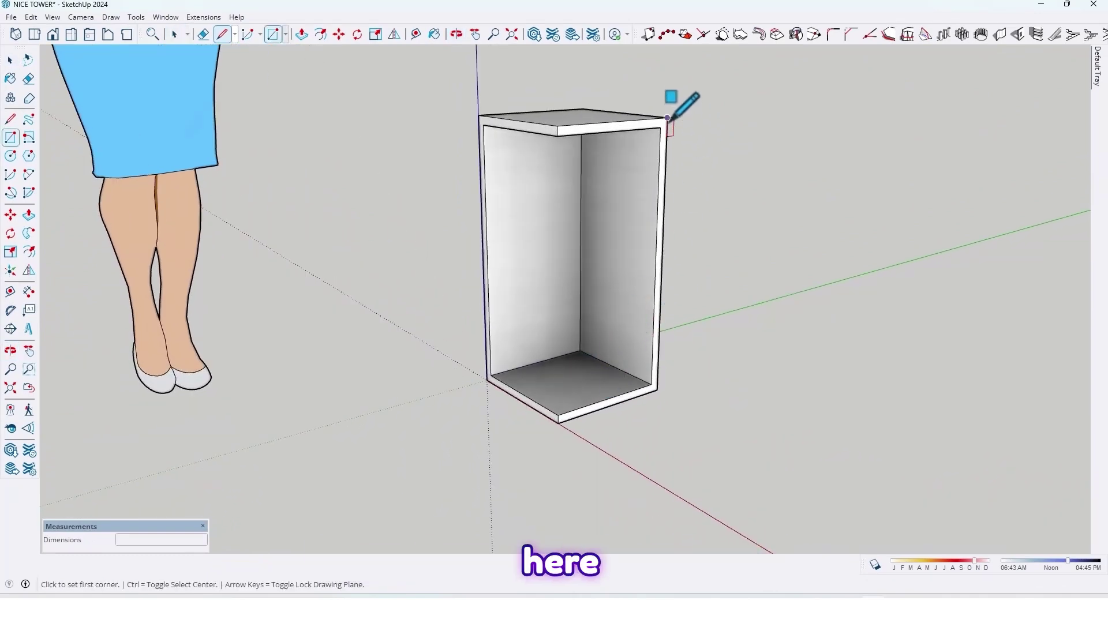
Draw a rectangle panel covering the box's side
{"action": "left_click", "coordinate": [558, 423]}
{"action": "scroll", "coordinate": [631, 354], "scroll_direction": "down", "scroll_amount": 2}
{"action": "mouse_move", "coordinate": [632, 354]}
{"action": "middle_mouse_down"}
{"action": "mouse_move", "coordinate": [482, 384]}
{"action": "mouse_move", "coordinate": [672, 388]}
{"action": "middle_mouse_up"}
{"action": "key", "text": "space"}
{"action": "scroll", "coordinate": [617, 300], "scroll_direction": "up", "scroll_amount": 1}
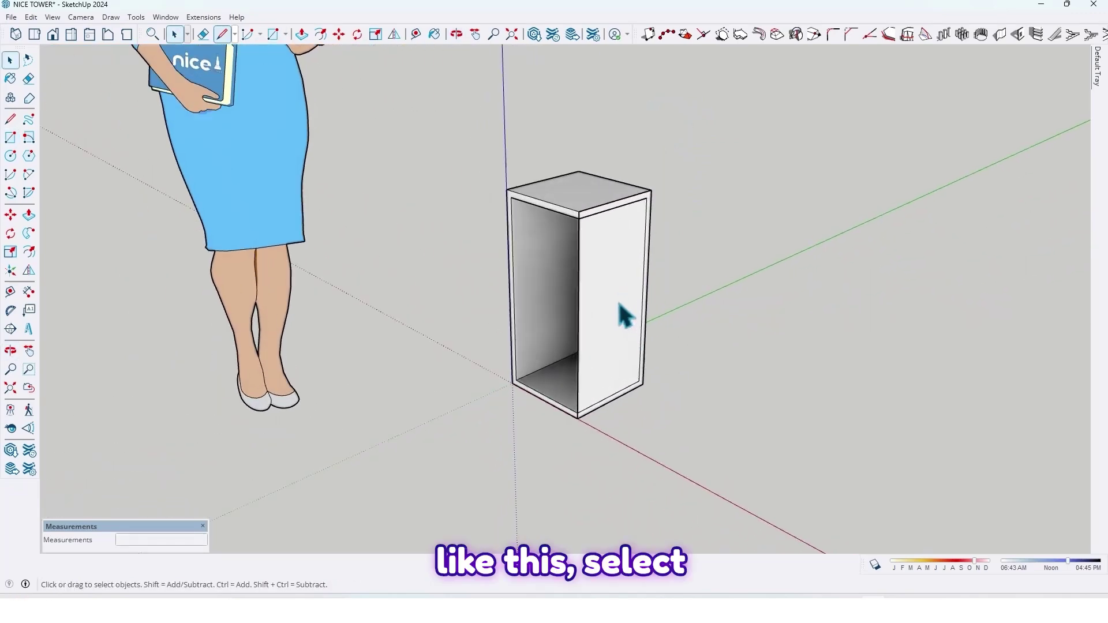
{"action": "scroll", "coordinate": [618, 299], "scroll_direction": "up", "scroll_amount": 1}
Scale the side panel inward to about 0.83 of its width
{"action": "left_click", "coordinate": [615, 305]}
{"action": "scroll", "coordinate": [612, 303], "scroll_direction": "up", "scroll_amount": 1}
{"action": "mouse_move", "coordinate": [611, 312]}
{"action": "middle_mouse_down"}
{"action": "mouse_move", "coordinate": [599, 284]}
{"action": "mouse_move", "coordinate": [581, 312]}
{"action": "middle_mouse_up"}
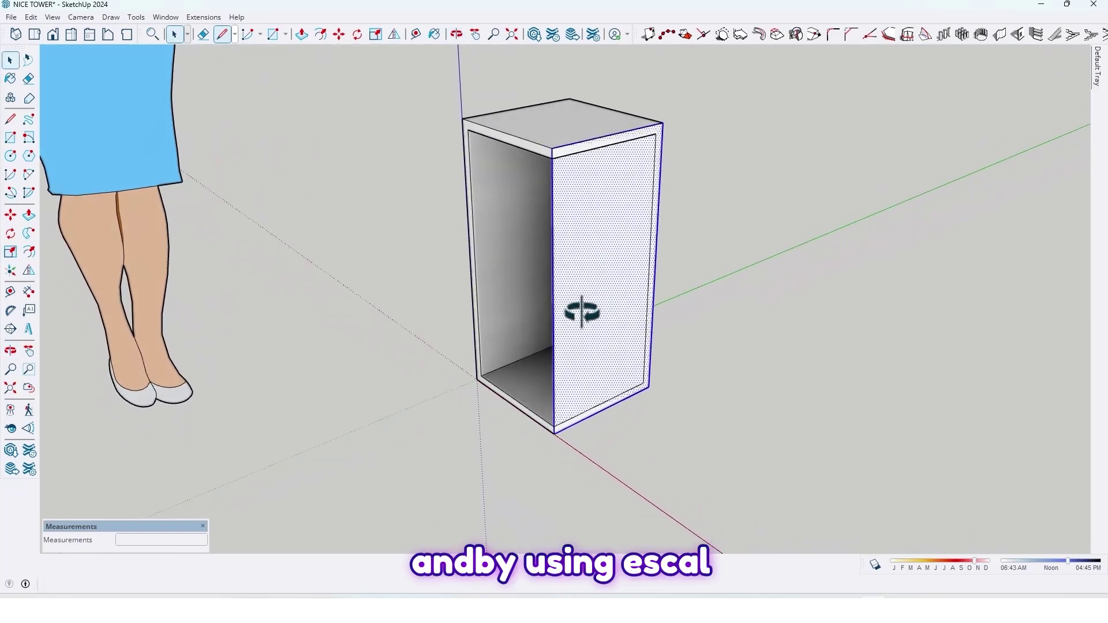
{"action": "key", "text": "s"}
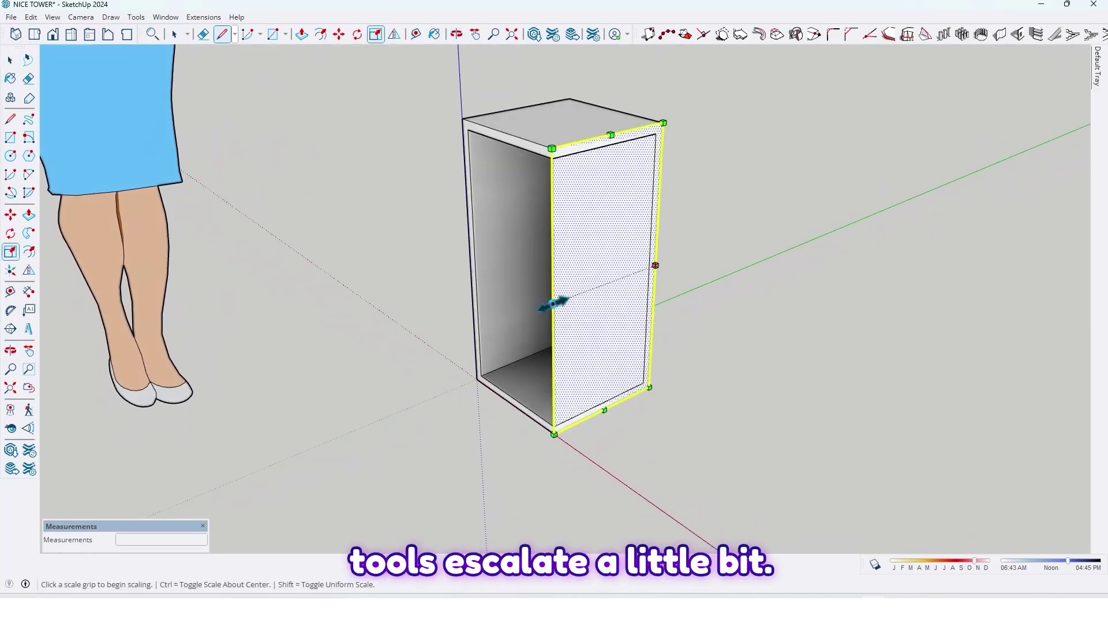
{"action": "left_click", "coordinate": [554, 303]}
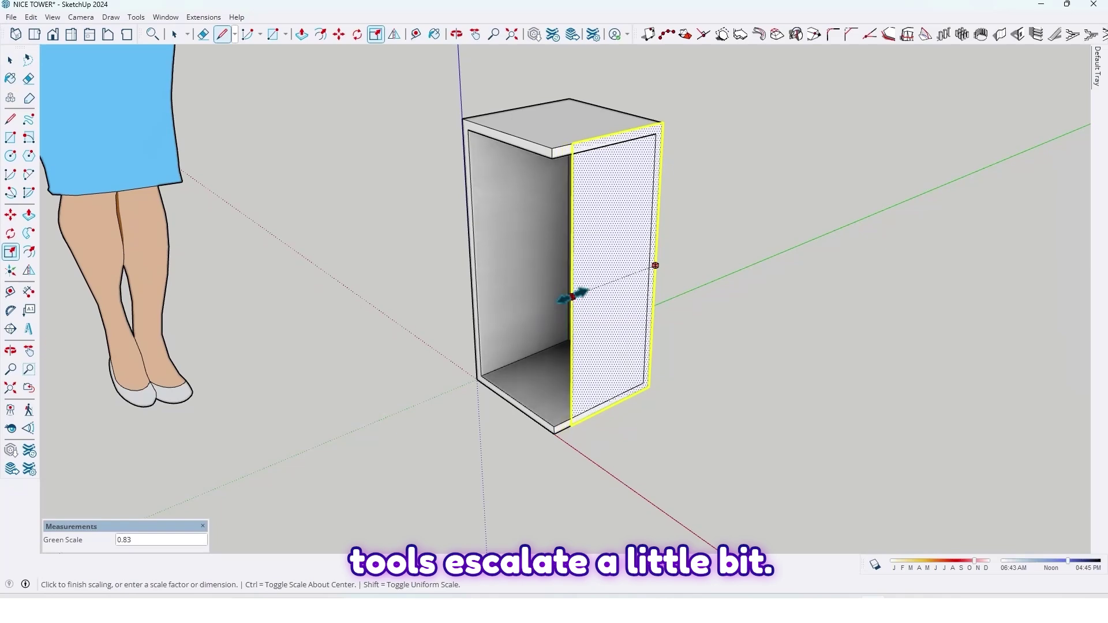
{"action": "left_click", "coordinate": [571, 297]}
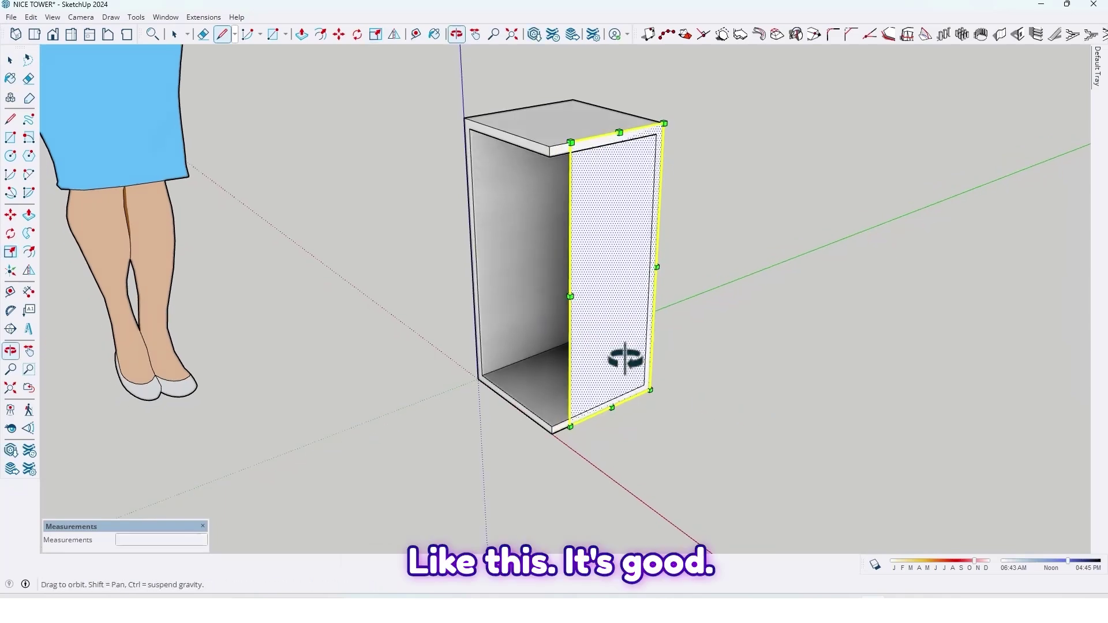
{"action": "middle_click_drag", "start_coordinate": [614, 372], "coordinate": [617, 325]}
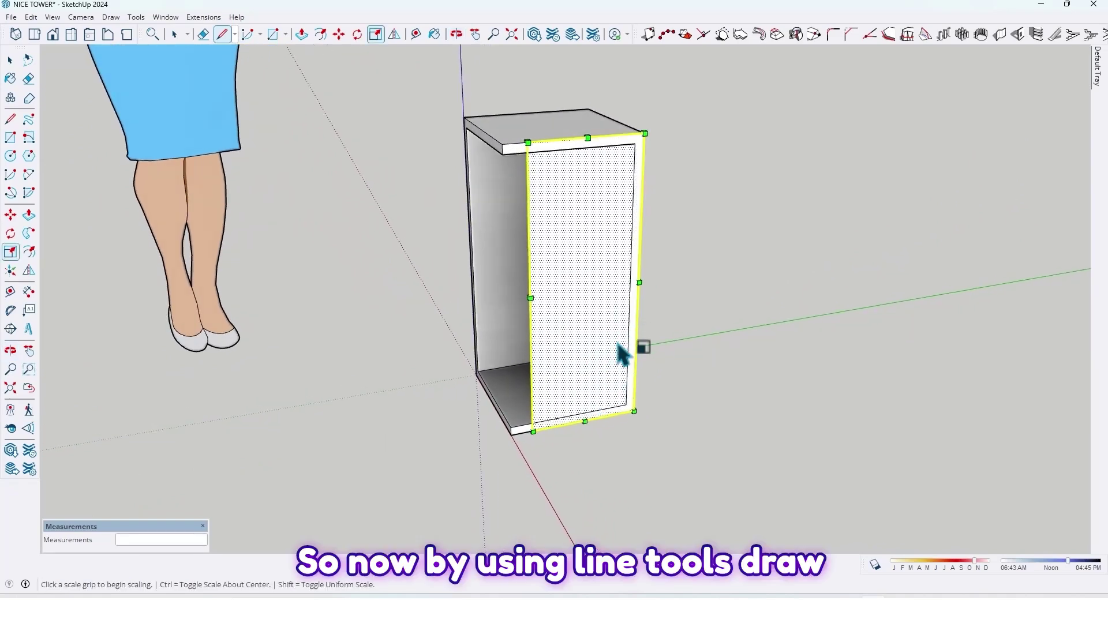
Cut the side panel diagonally, erasing the triangular front face and leftover top edge
{"action": "key", "text": "l"}
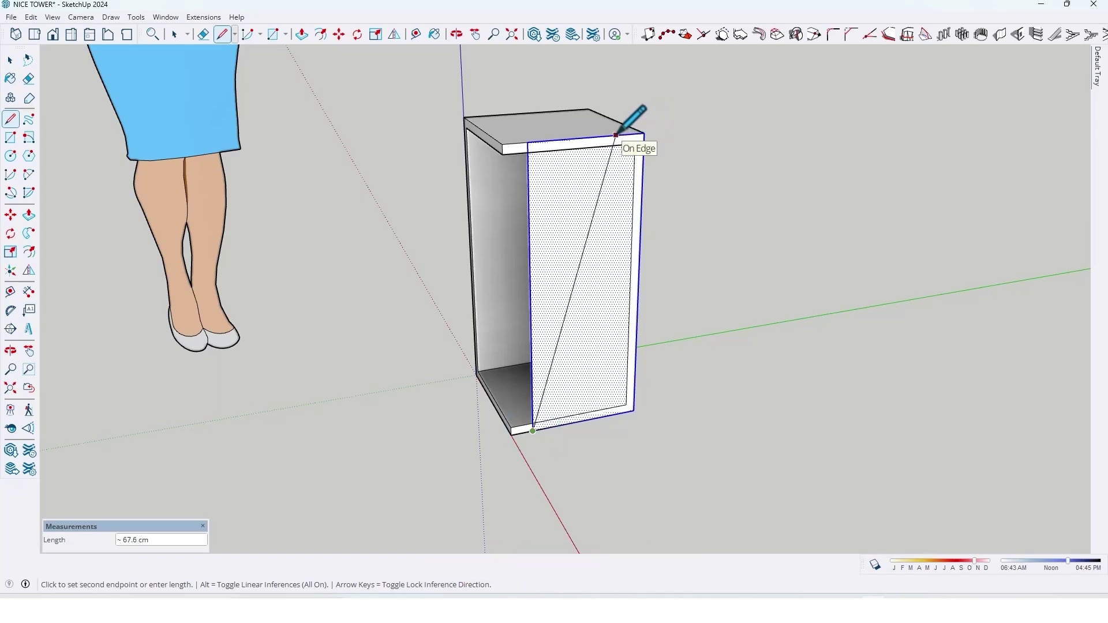
{"action": "middle_click_drag", "start_coordinate": [594, 292], "coordinate": [555, 288]}
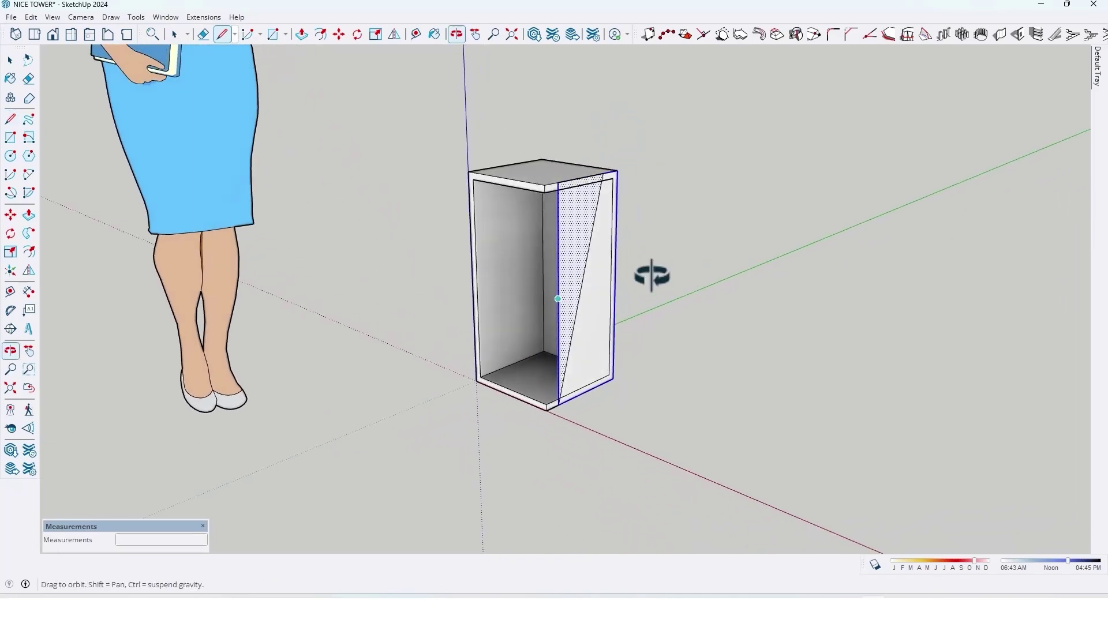
{"action": "scroll", "coordinate": [555, 268], "scroll_direction": "up", "scroll_amount": 2}
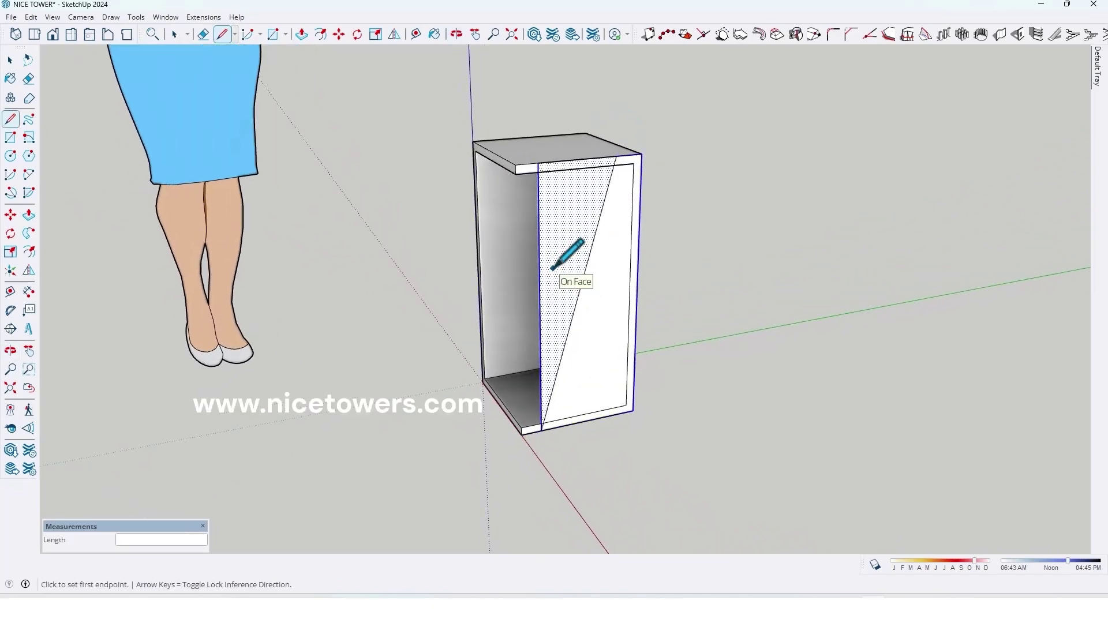
{"action": "scroll", "coordinate": [554, 260], "scroll_direction": "up", "scroll_amount": 2}
{"action": "key", "text": "e"}
{"action": "left_click", "coordinate": [545, 238]}
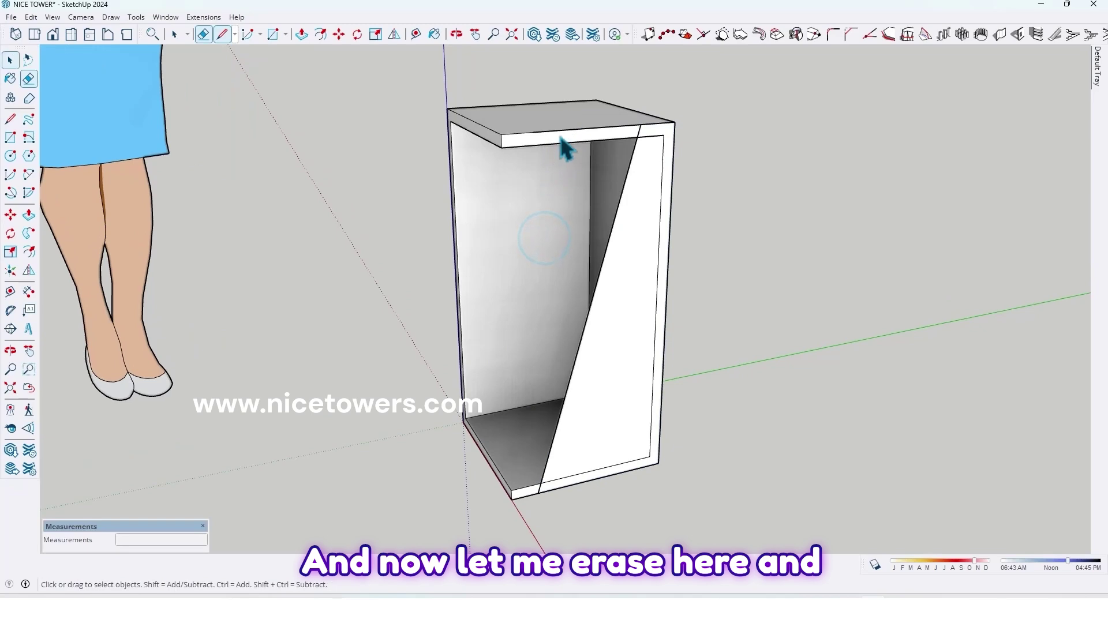
{"action": "left_click", "coordinate": [558, 138]}
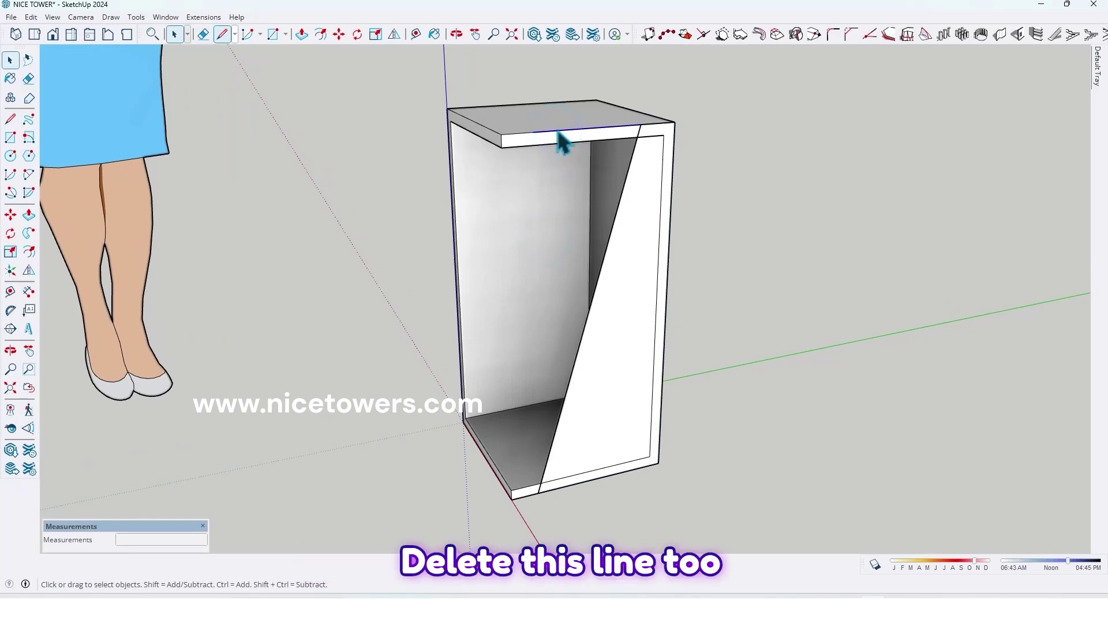
{"action": "scroll", "coordinate": [606, 347], "scroll_direction": "down", "scroll_amount": 2}
Push the slanted side face outward 2 cm into a solid panel
{"action": "mouse_move", "coordinate": [703, 366]}
{"action": "middle_mouse_down"}
{"action": "mouse_move", "coordinate": [619, 384]}
{"action": "mouse_move", "coordinate": [625, 391]}
{"action": "middle_mouse_up"}
{"action": "scroll", "coordinate": [618, 383], "scroll_direction": "up", "scroll_amount": 2}
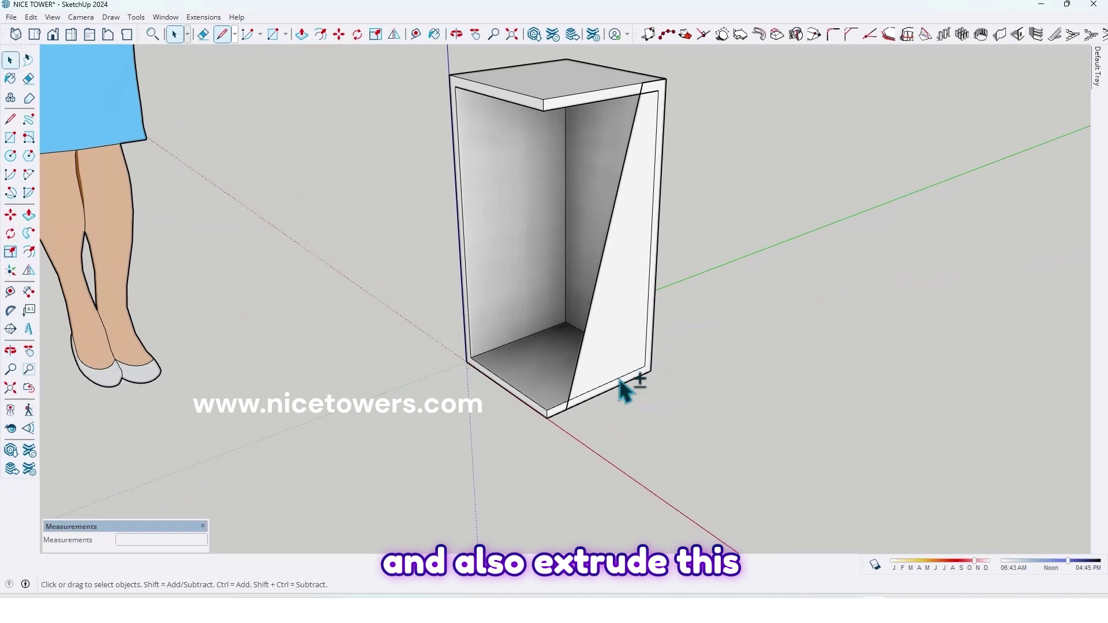
{"action": "key", "text": "p"}
{"action": "left_click", "coordinate": [610, 394]}
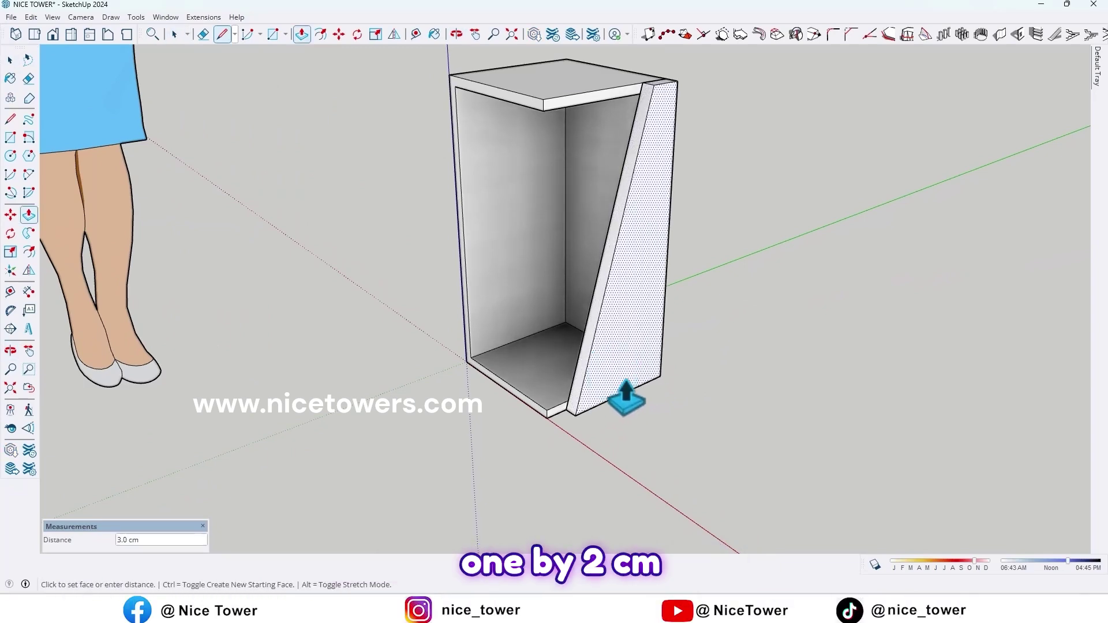
{"action": "type", "text": "2"}
{"action": "key", "text": "Return"}
{"action": "scroll", "coordinate": [625, 399], "scroll_direction": "down", "scroll_amount": 2}
{"action": "mouse_move", "coordinate": [791, 395]}
{"action": "middle_mouse_down"}
{"action": "mouse_move", "coordinate": [338, 307]}
{"action": "mouse_move", "coordinate": [527, 316]}
{"action": "mouse_move", "coordinate": [814, 381]}
{"action": "middle_mouse_up"}
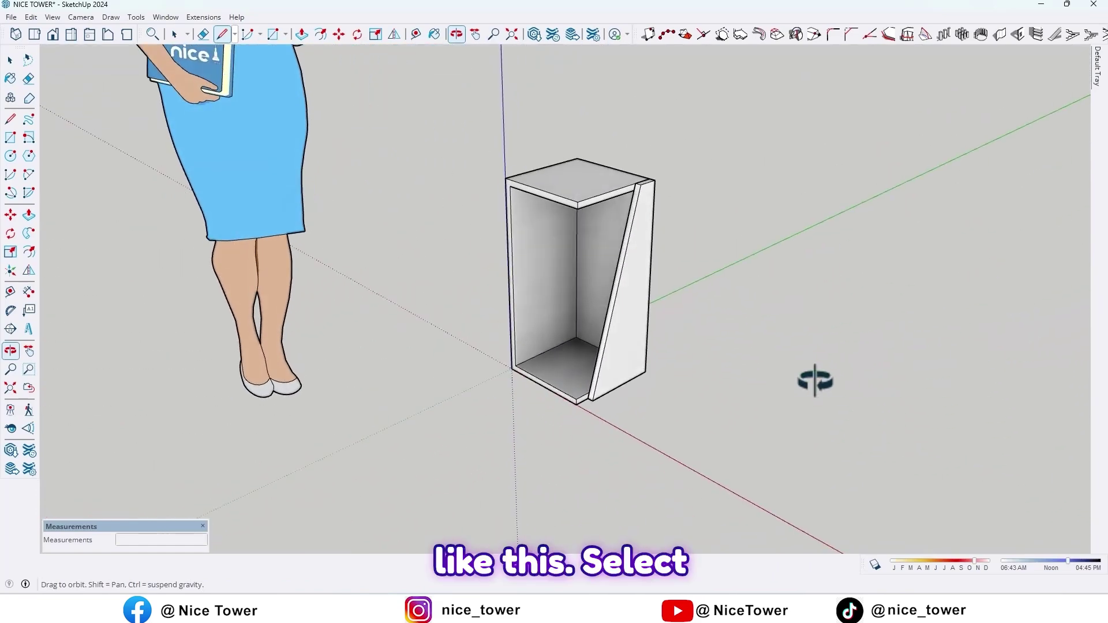
Make the slanted side panel a component
{"action": "left_click", "coordinate": [620, 326]}
{"action": "right_click", "coordinate": [622, 328]}
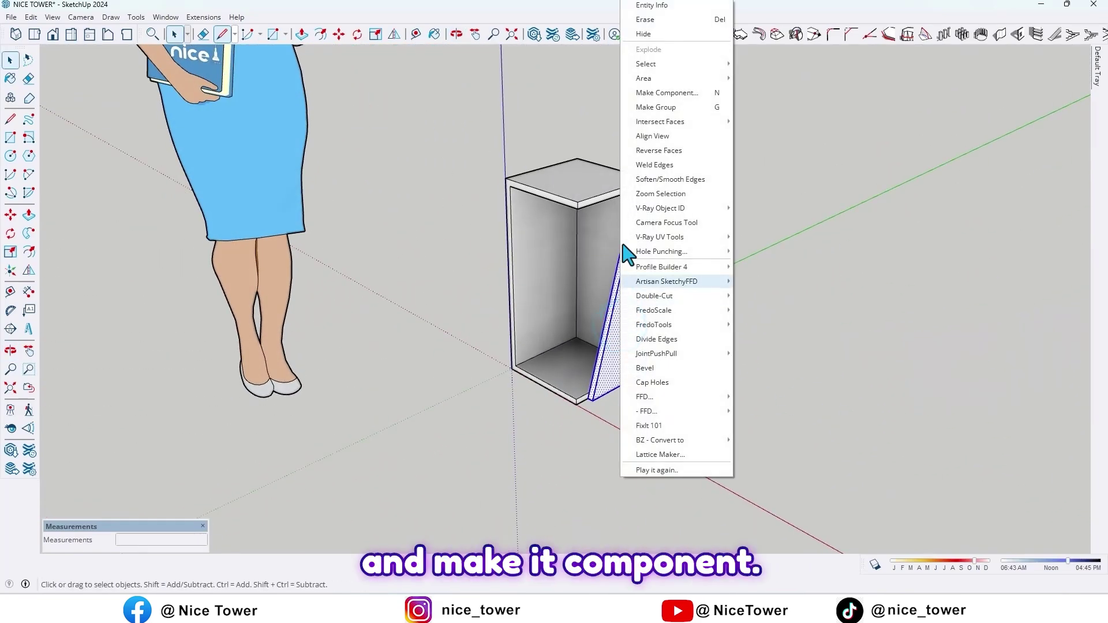
{"action": "left_click", "coordinate": [665, 93]}
{"action": "left_click", "coordinate": [558, 396]}
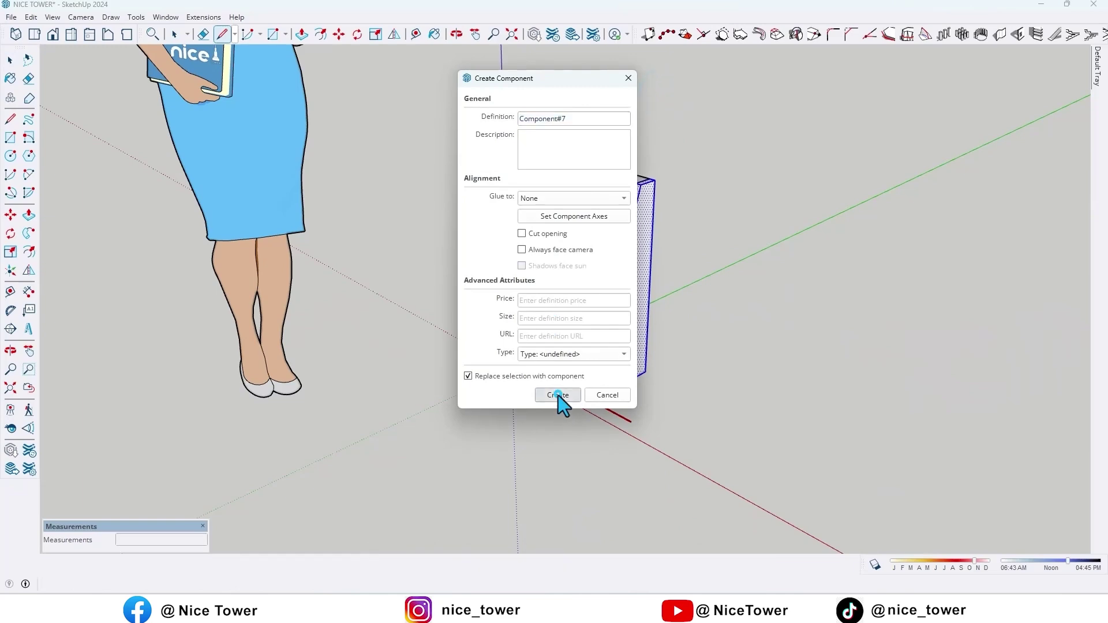
{"action": "scroll", "coordinate": [559, 396], "scroll_direction": "down", "scroll_amount": 4}
{"action": "scroll", "coordinate": [565, 395], "scroll_direction": "up", "scroll_amount": 2}
{"action": "scroll", "coordinate": [586, 297], "scroll_direction": "up", "scroll_amount": 2}
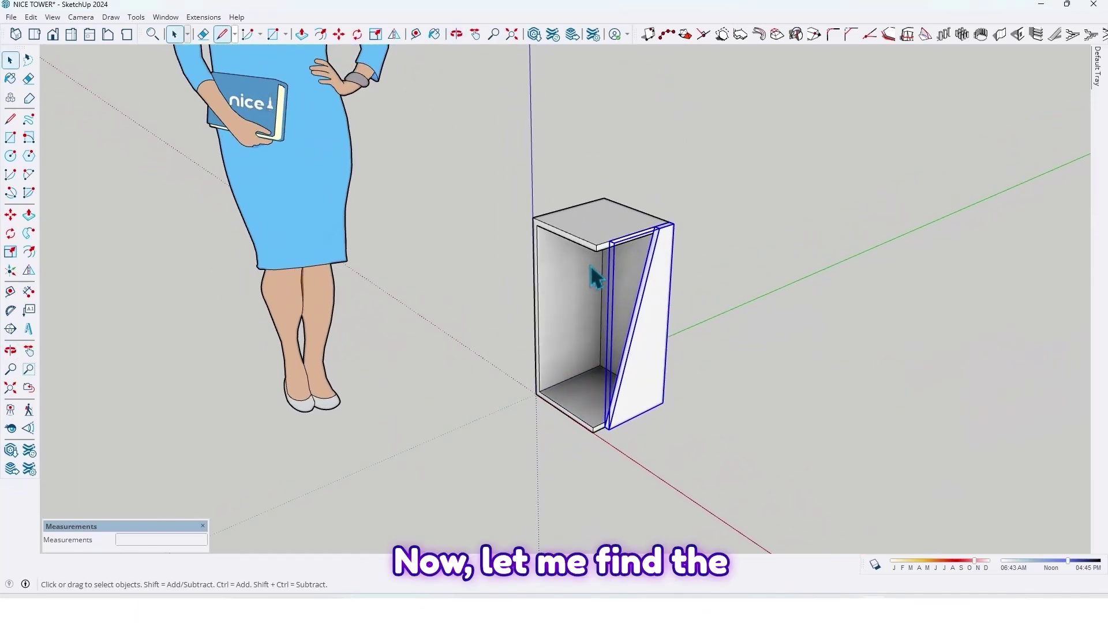
Draw a line across the box top through its edge midpoint
{"action": "mouse_move", "coordinate": [591, 270]}
{"action": "middle_mouse_down"}
{"action": "mouse_move", "coordinate": [577, 289]}
{"action": "mouse_move", "coordinate": [578, 338]}
{"action": "middle_mouse_up"}
{"action": "mouse_move", "coordinate": [579, 277]}
{"action": "middle_mouse_down"}
{"action": "mouse_move", "coordinate": [563, 217]}
{"action": "mouse_move", "coordinate": [560, 238]}
{"action": "middle_mouse_up"}
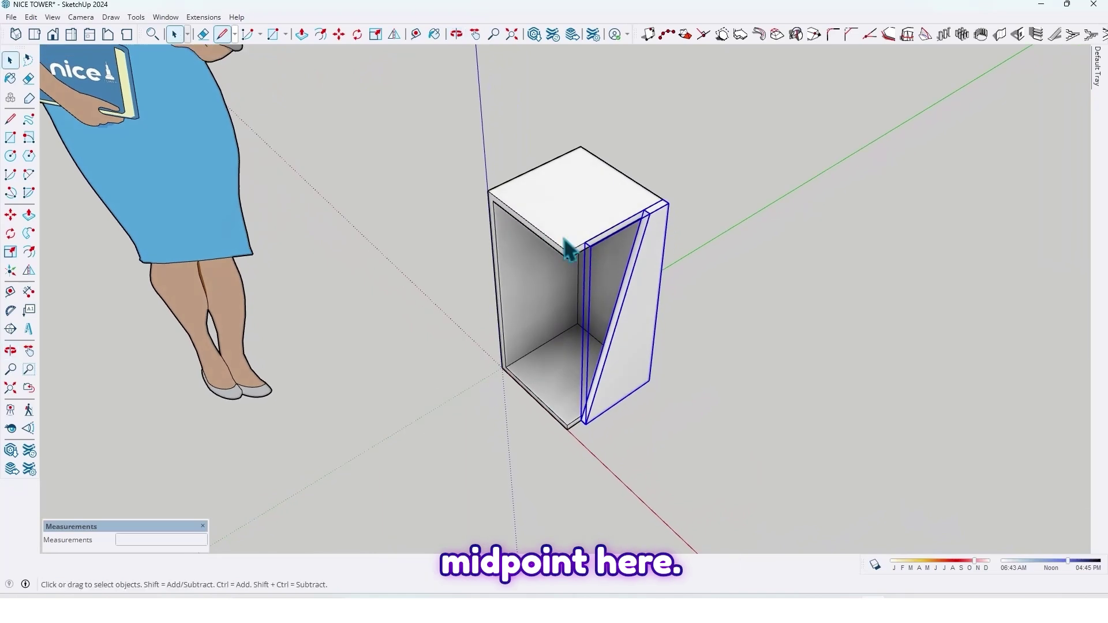
{"action": "key", "text": "l"}
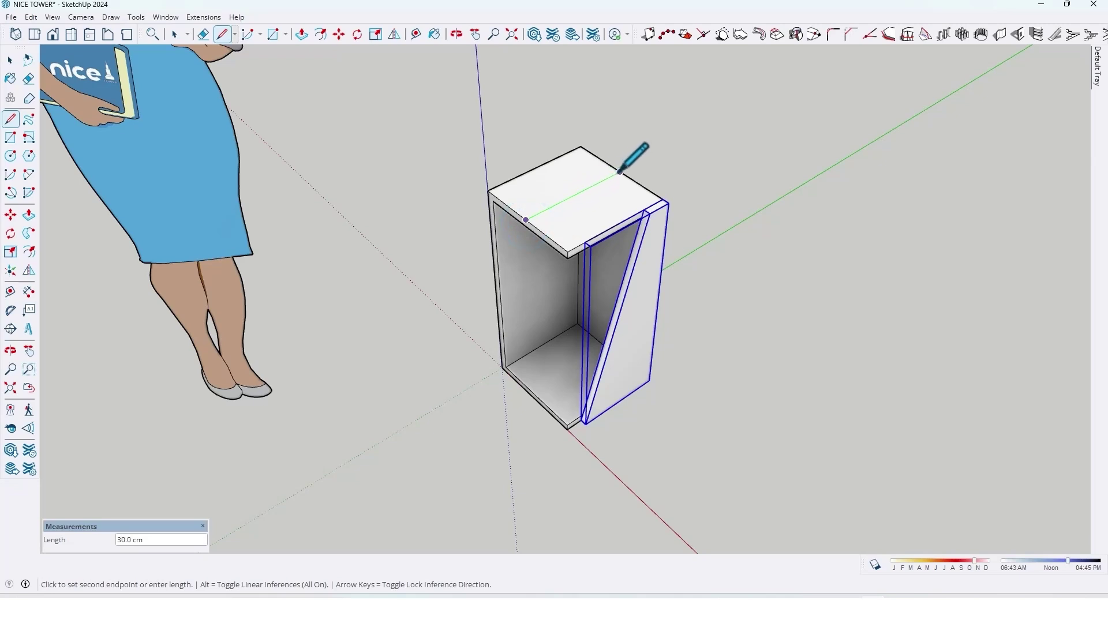
{"action": "key", "text": "space"}
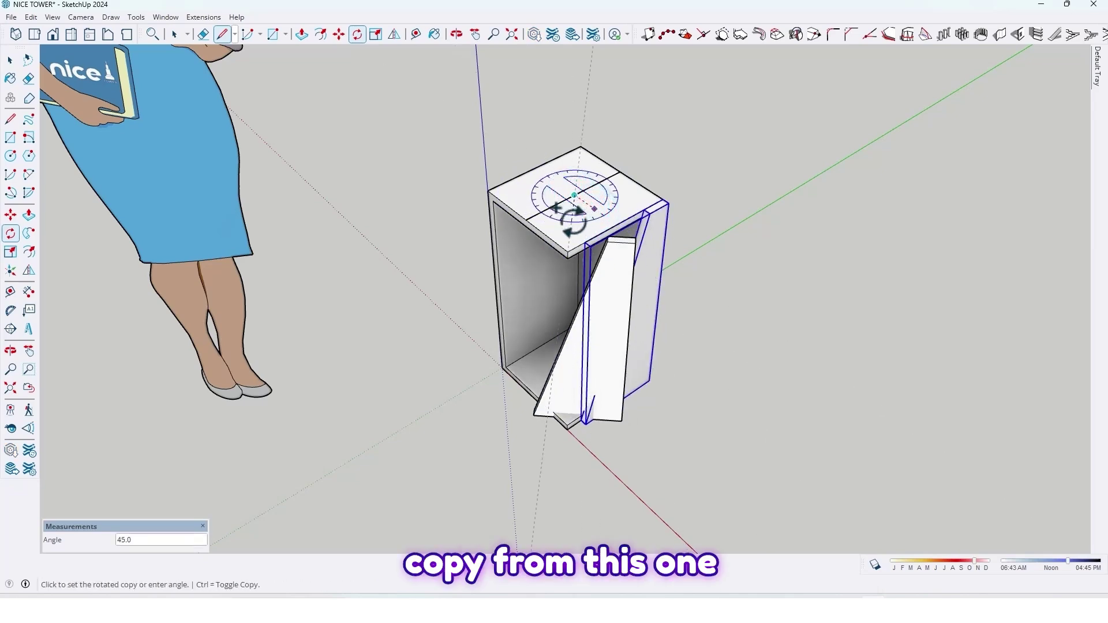
Place a 90° rotated copy of the slanted panel on the adjacent side
{"action": "left_click", "coordinate": [539, 210]}
{"action": "mouse_move", "coordinate": [539, 210]}
{"action": "middle_mouse_down"}
{"action": "mouse_move", "coordinate": [561, 245]}
{"action": "mouse_move", "coordinate": [487, 245]}
{"action": "middle_mouse_up"}
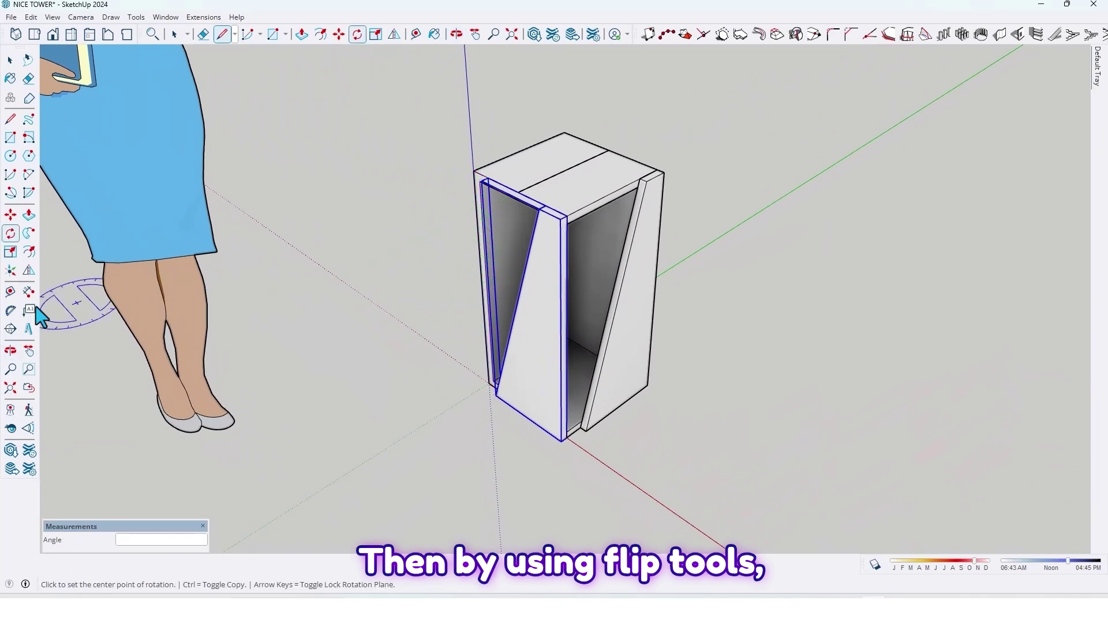
Flip the copied panel across the green plane, undoing the extra vertical flip
{"action": "left_click", "coordinate": [29, 271]}
{"action": "middle_click_drag", "start_coordinate": [532, 346], "coordinate": [532, 338]}
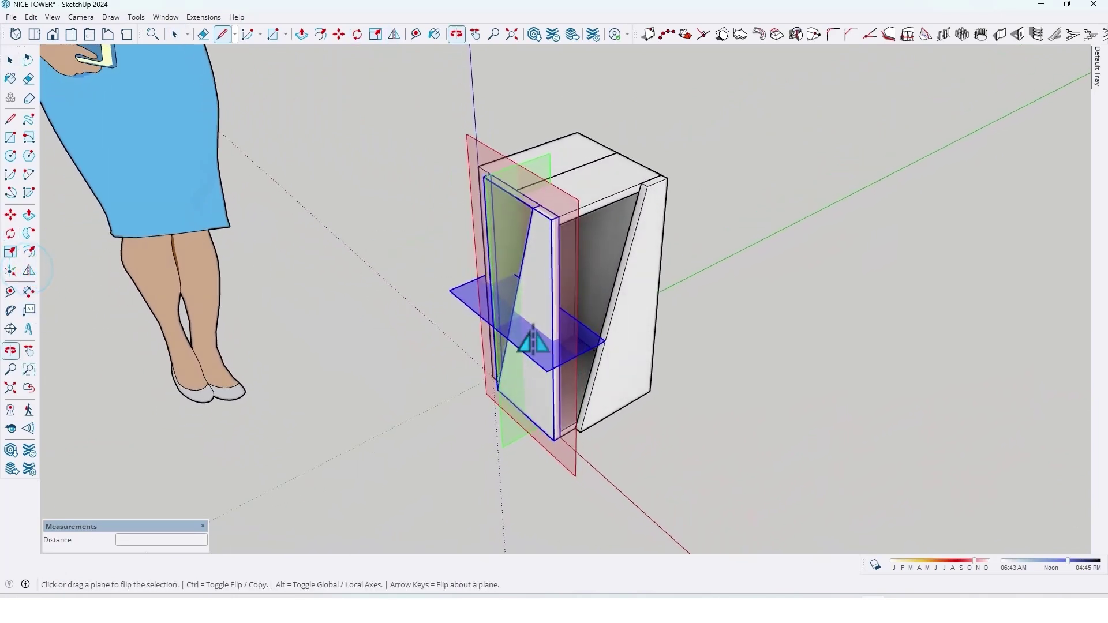
{"action": "left_click", "coordinate": [490, 216]}
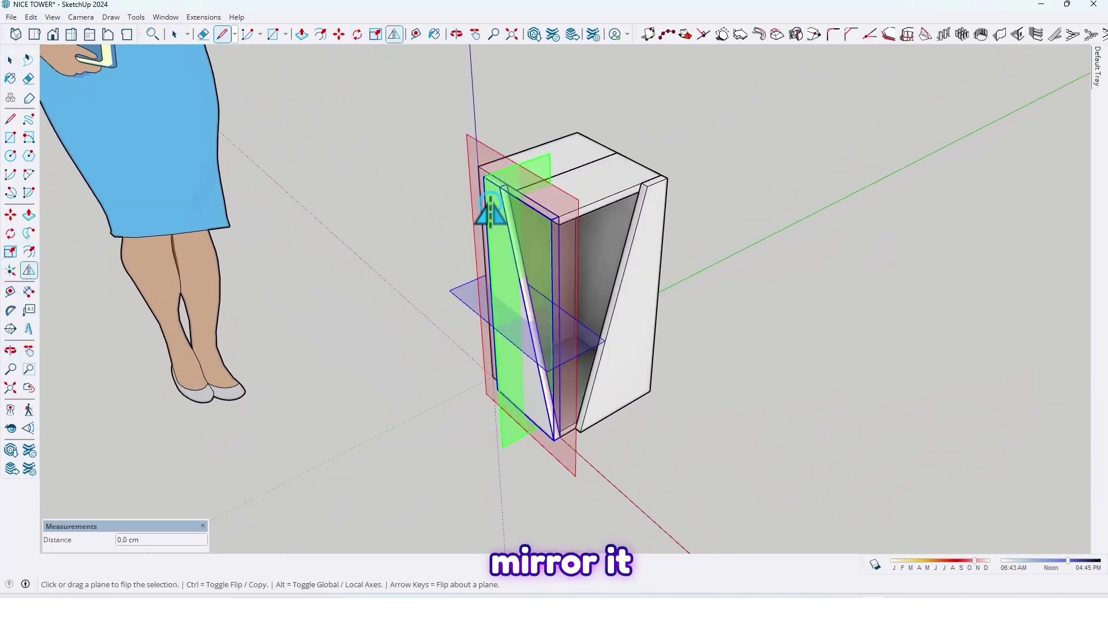
{"action": "mouse_move", "coordinate": [414, 259]}
{"action": "middle_mouse_down"}
{"action": "mouse_move", "coordinate": [699, 198]}
{"action": "mouse_move", "coordinate": [531, 198]}
{"action": "mouse_move", "coordinate": [413, 277]}
{"action": "mouse_move", "coordinate": [592, 357]}
{"action": "middle_mouse_up"}
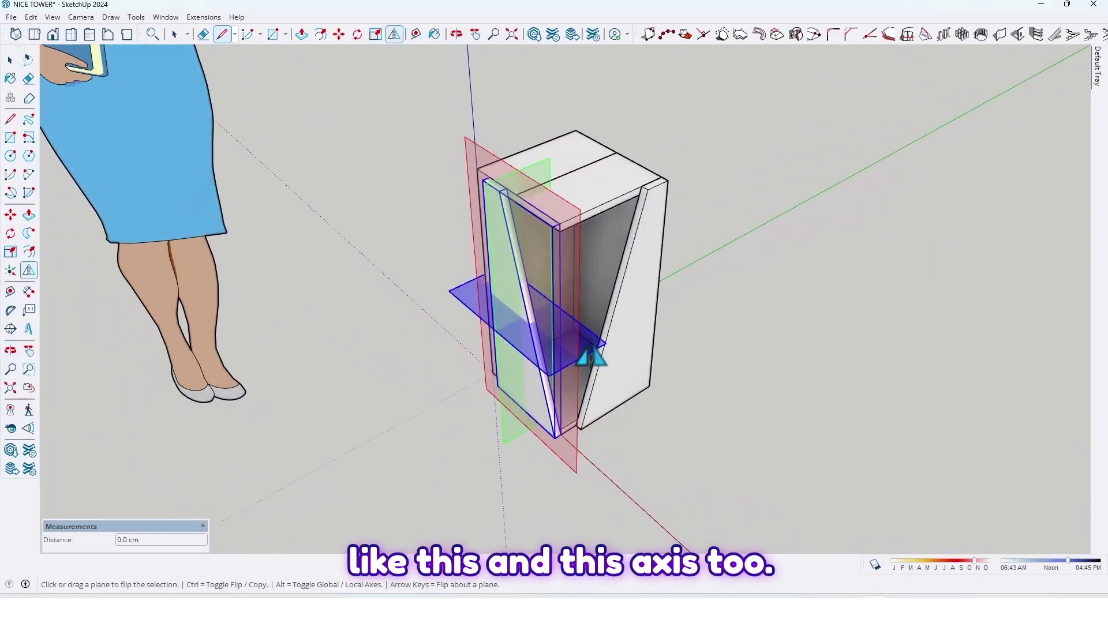
{"action": "left_click_drag", "start_coordinate": [591, 357], "coordinate": [594, 489]}
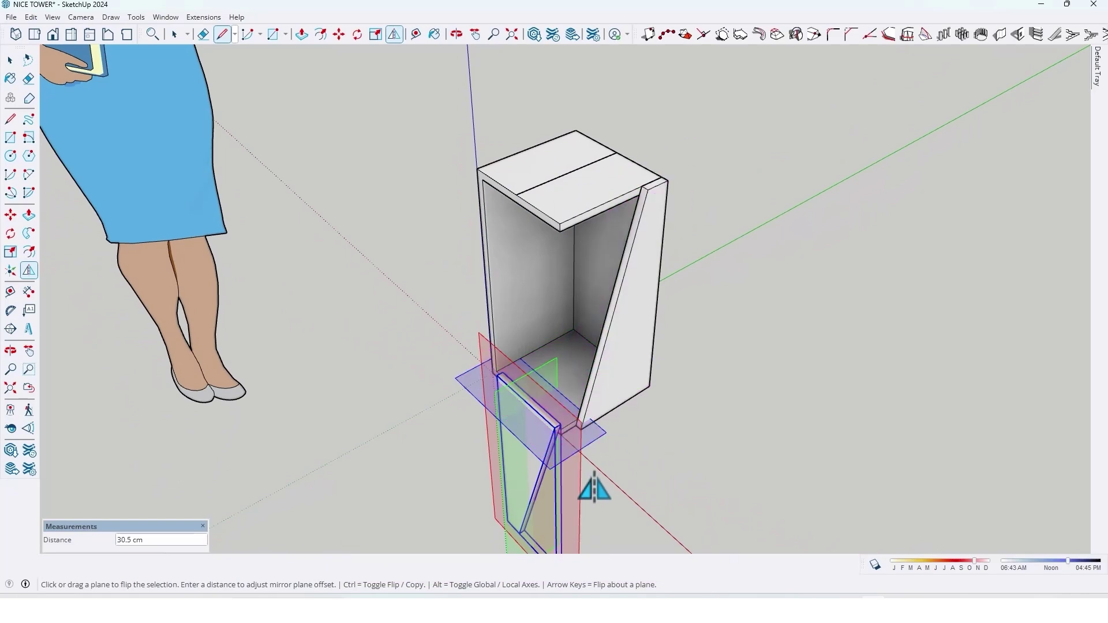
{"action": "key", "text": "ctrl+z"}
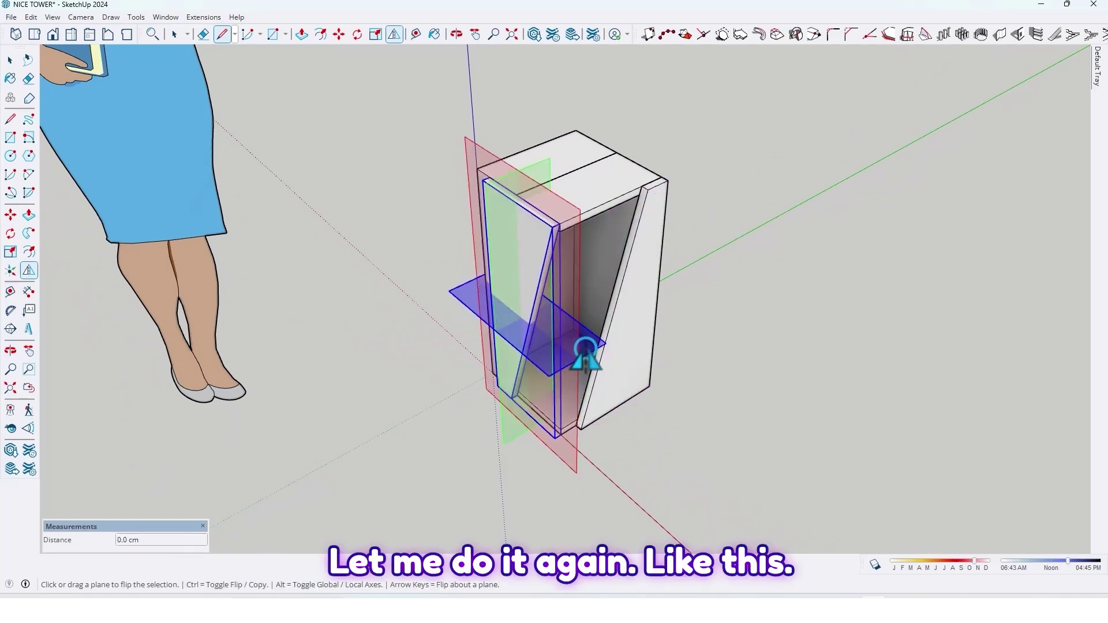
{"action": "middle_click_drag", "start_coordinate": [586, 487], "coordinate": [593, 268]}
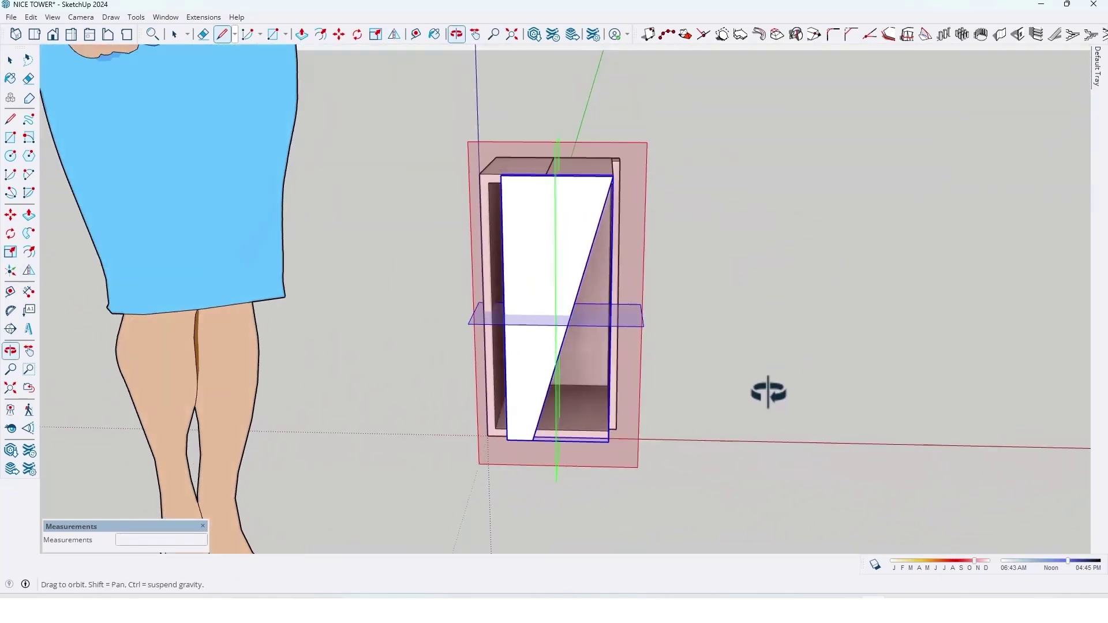
{"action": "scroll", "coordinate": [594, 268], "scroll_direction": "up", "scroll_amount": 3}
{"action": "scroll", "coordinate": [569, 277], "scroll_direction": "up", "scroll_amount": 2}
{"action": "scroll", "coordinate": [485, 223], "scroll_direction": "up", "scroll_amount": 1}
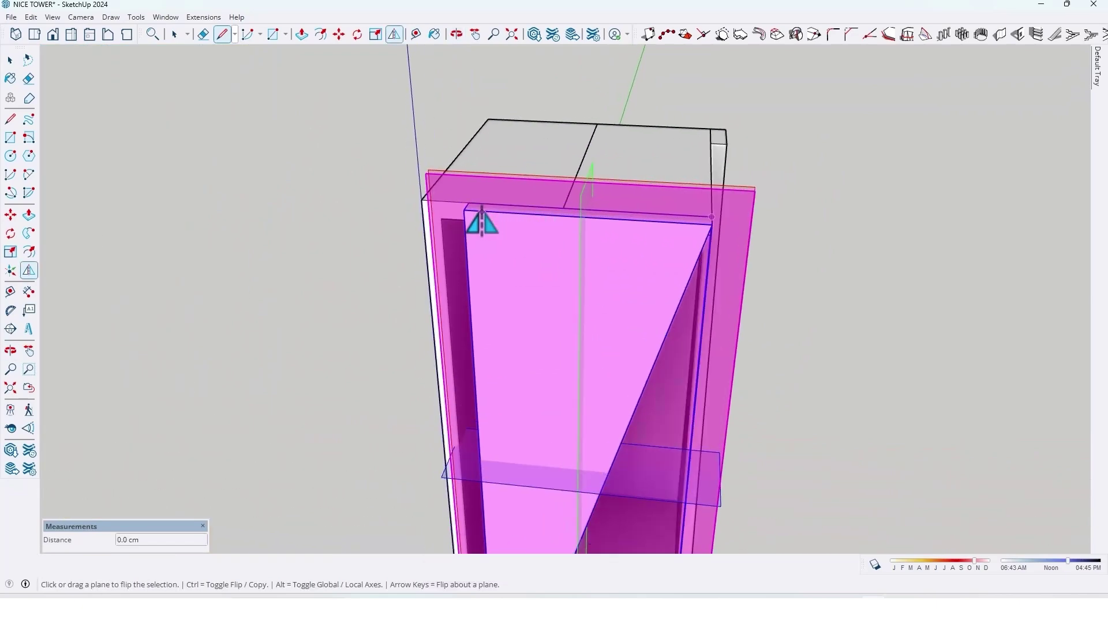
Move the mirrored panel by its top corner flush to the box's front corner
{"action": "key", "text": "m"}
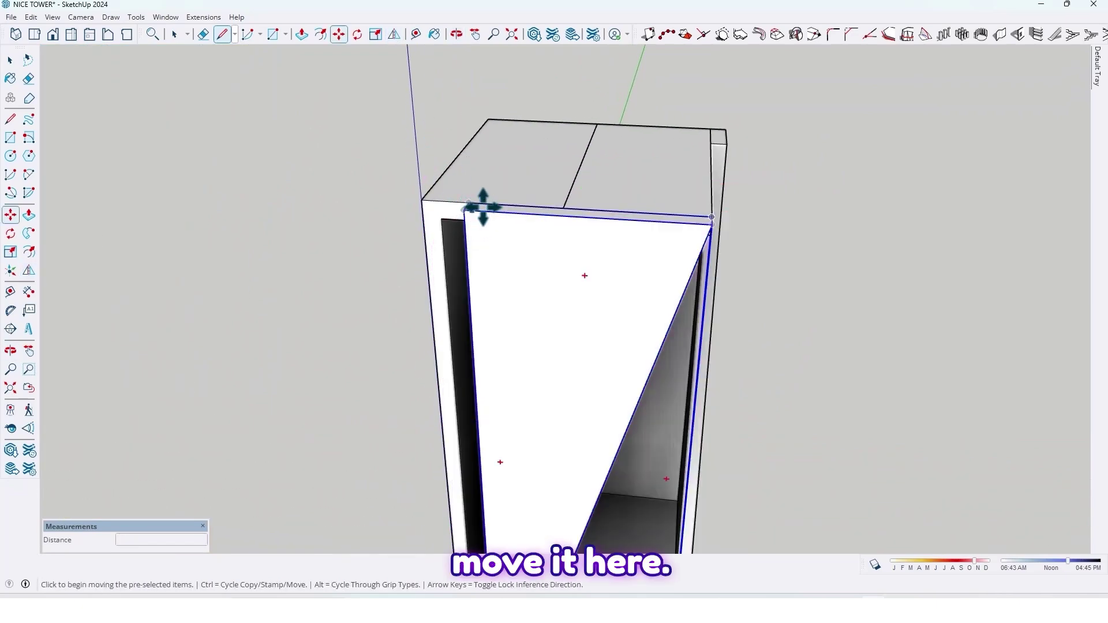
{"action": "left_click", "coordinate": [467, 202]}
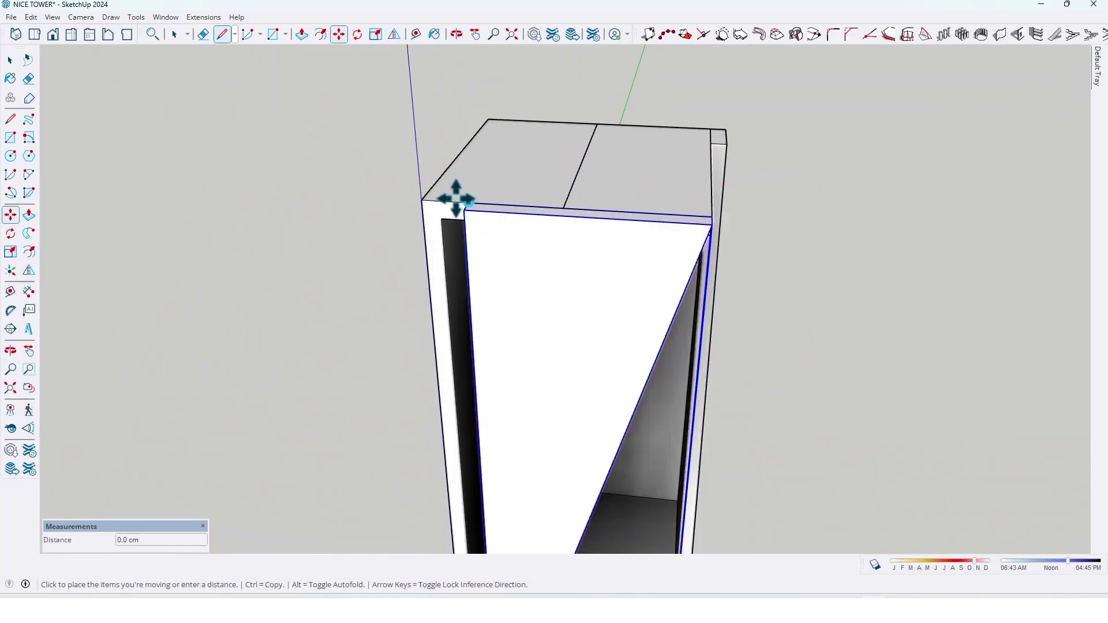
{"action": "left_click", "coordinate": [421, 198]}
{"action": "middle_click_drag", "start_coordinate": [420, 198], "coordinate": [489, 184]}
{"action": "scroll", "coordinate": [660, 275], "scroll_direction": "down", "scroll_amount": 5}
{"action": "mouse_move", "coordinate": [660, 275]}
{"action": "middle_mouse_down"}
{"action": "mouse_move", "coordinate": [416, 193]}
{"action": "mouse_move", "coordinate": [265, 179]}
{"action": "mouse_move", "coordinate": [527, 231]}
{"action": "mouse_move", "coordinate": [507, 290]}
{"action": "mouse_move", "coordinate": [438, 277]}
{"action": "mouse_move", "coordinate": [524, 268]}
{"action": "middle_mouse_up"}
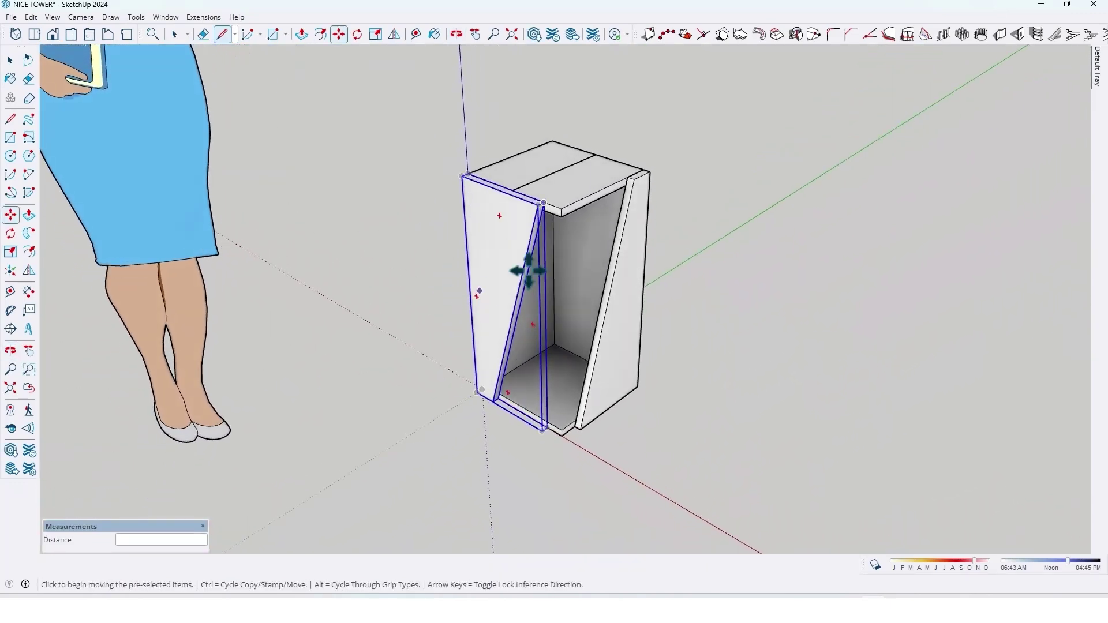
{"action": "scroll", "coordinate": [565, 204], "scroll_direction": "up", "scroll_amount": 2}
{"action": "middle_click_drag", "start_coordinate": [564, 204], "coordinate": [559, 211]}
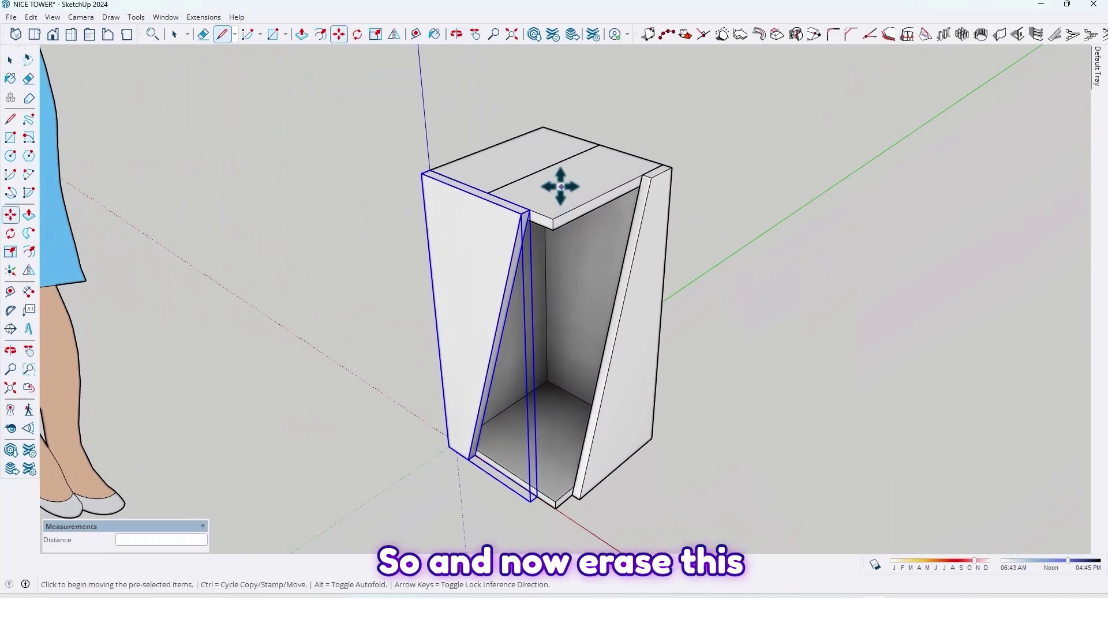
Erase the centre guide line on the box top
{"action": "key", "text": "e"}
{"action": "scroll", "coordinate": [540, 160], "scroll_direction": "down", "scroll_amount": 3}
{"action": "mouse_move", "coordinate": [527, 161]}
{"action": "middle_mouse_down"}
{"action": "mouse_move", "coordinate": [522, 174]}
{"action": "mouse_move", "coordinate": [358, 148]}
{"action": "middle_mouse_up"}
{"action": "scroll", "coordinate": [532, 199], "scroll_direction": "up", "scroll_amount": 2}
{"action": "scroll", "coordinate": [508, 173], "scroll_direction": "up", "scroll_amount": 2}
{"action": "mouse_move", "coordinate": [508, 173]}
{"action": "middle_mouse_down"}
{"action": "mouse_move", "coordinate": [380, 169]}
{"action": "mouse_move", "coordinate": [512, 181]}
{"action": "mouse_move", "coordinate": [574, 361]}
{"action": "mouse_move", "coordinate": [454, 143]}
{"action": "middle_mouse_up"}
Select the box with both slanted side panels and make them one group
{"action": "left_click_drag", "start_coordinate": [696, 446], "coordinate": [697, 446]}
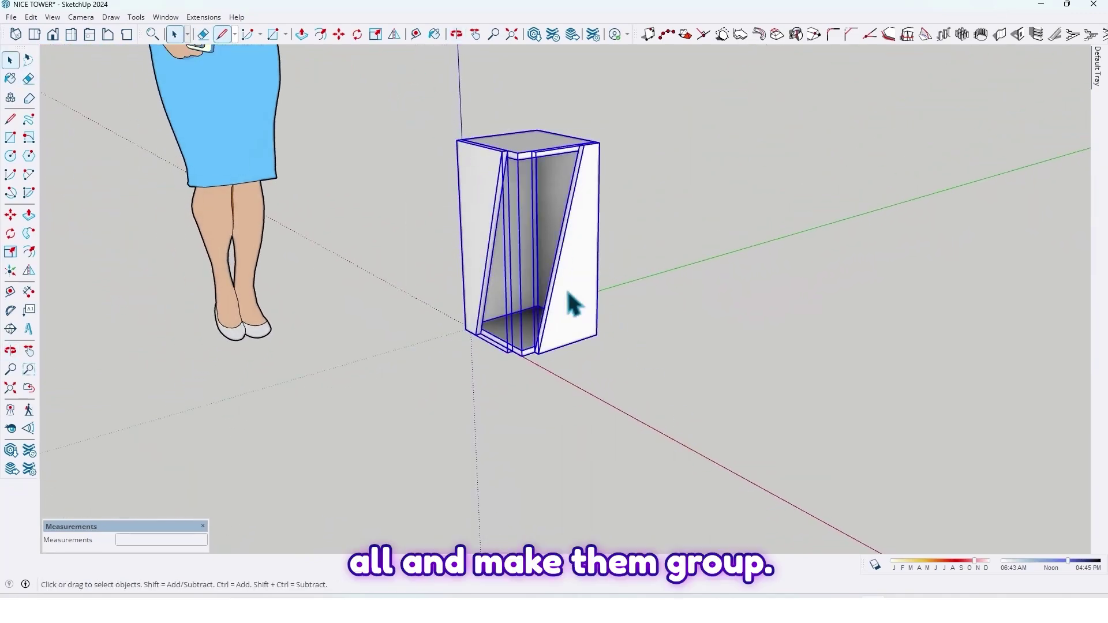
{"action": "right_click", "coordinate": [568, 303]}
{"action": "left_click", "coordinate": [616, 132]}
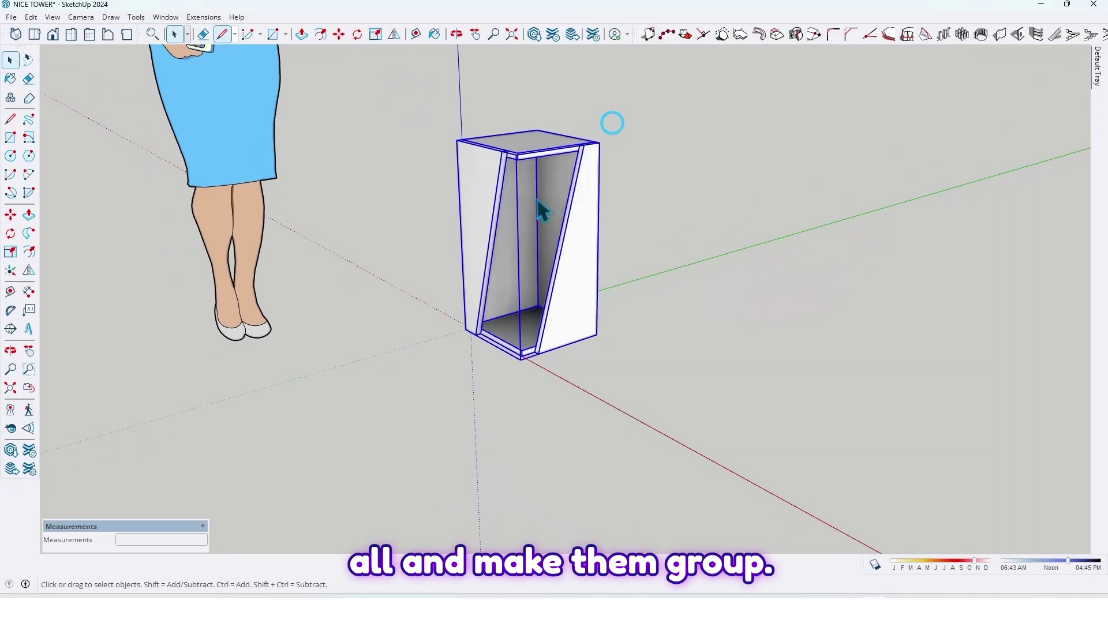
{"action": "scroll", "coordinate": [539, 212], "scroll_direction": "up", "scroll_amount": 2}
{"action": "middle_click_drag", "start_coordinate": [539, 215], "coordinate": [524, 285]}
{"action": "scroll", "coordinate": [528, 181], "scroll_direction": "up", "scroll_amount": 3}
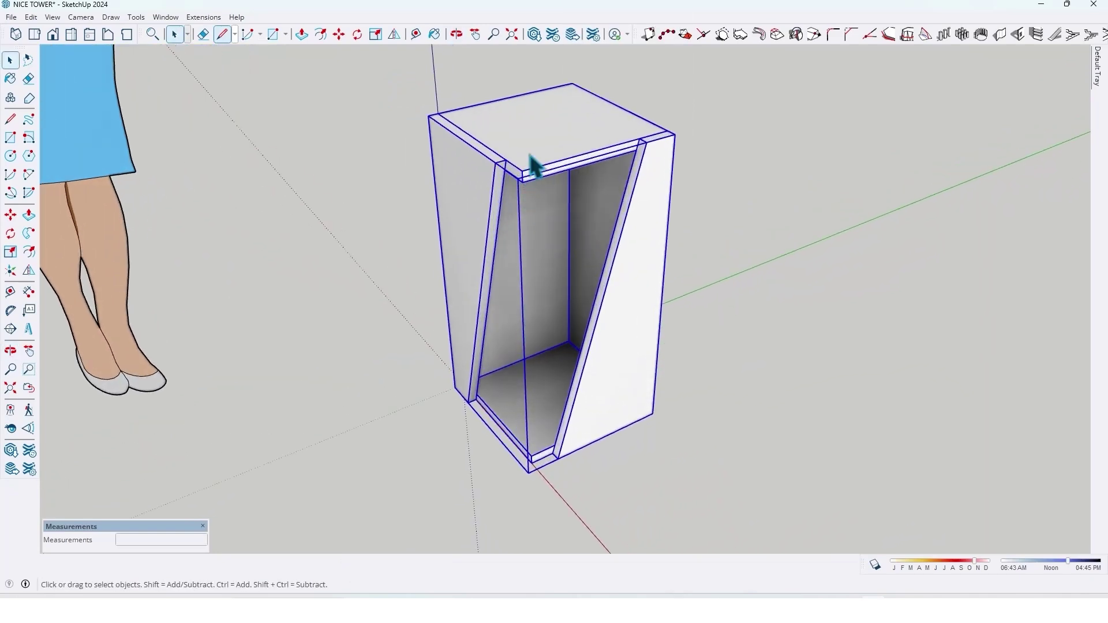
{"action": "mouse_move", "coordinate": [526, 168]}
{"action": "middle_mouse_down"}
{"action": "mouse_move", "coordinate": [535, 159]}
{"action": "mouse_move", "coordinate": [572, 188]}
{"action": "middle_mouse_up"}
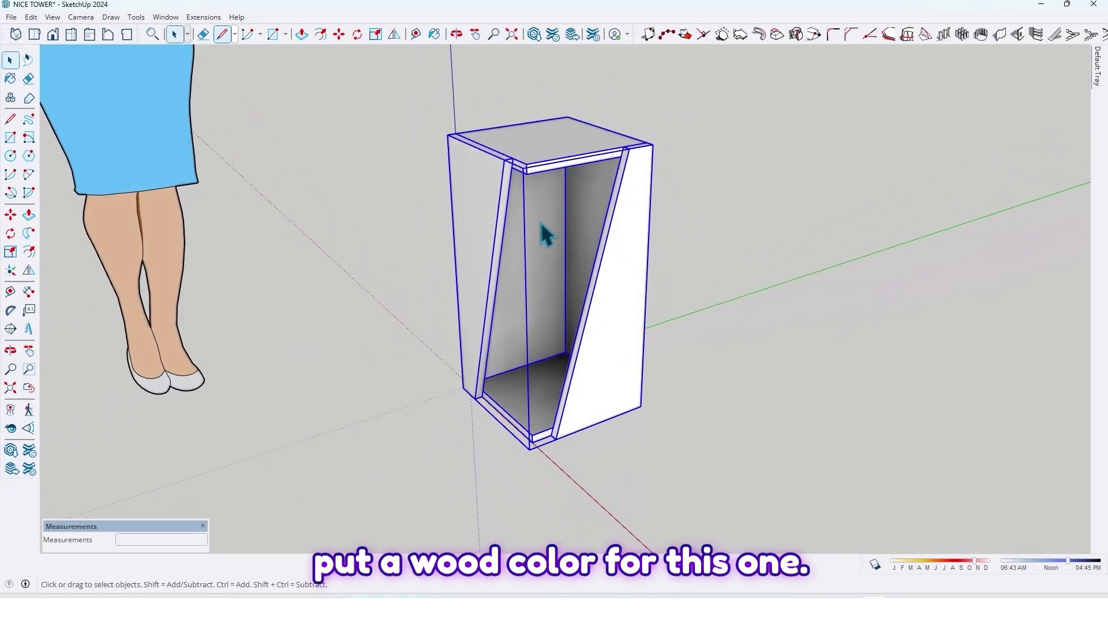
{"action": "middle_click_drag", "start_coordinate": [542, 225], "coordinate": [575, 220]}
{"action": "scroll", "coordinate": [500, 271], "scroll_direction": "down", "scroll_amount": 2}
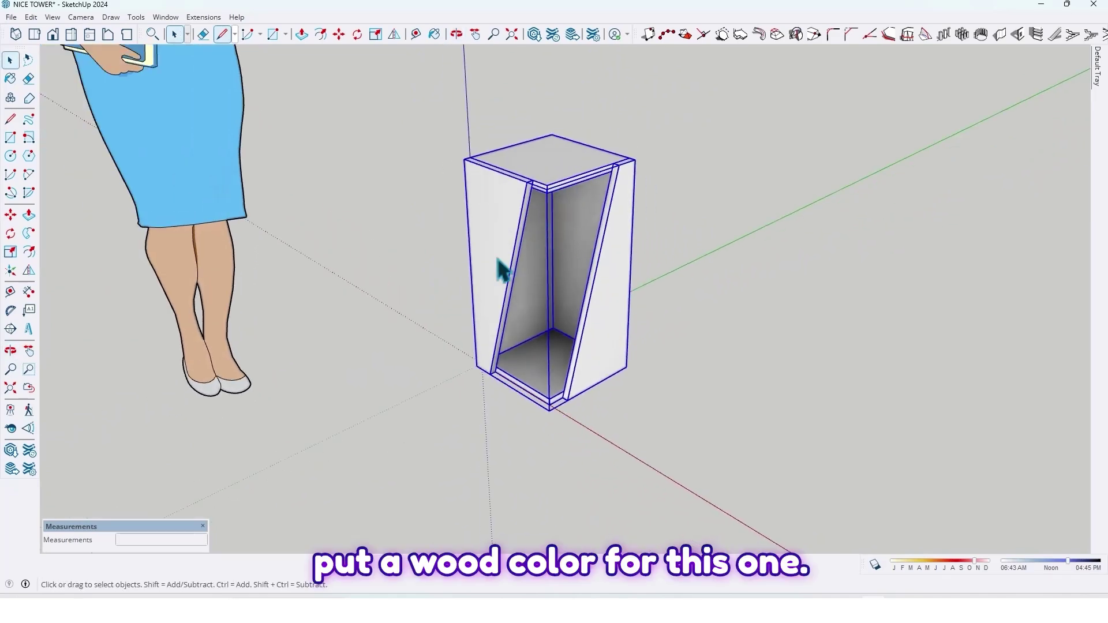
Search 3D Warehouse for 'wood' and filter the results to materials only
{"action": "left_click", "coordinate": [10, 454]}
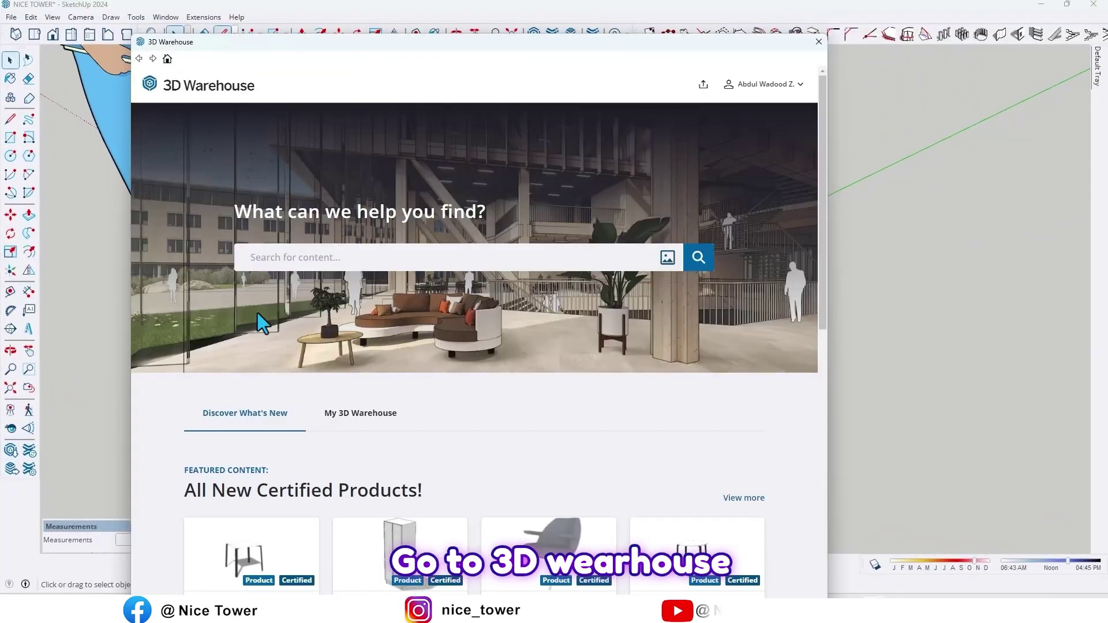
{"action": "left_click", "coordinate": [371, 257]}
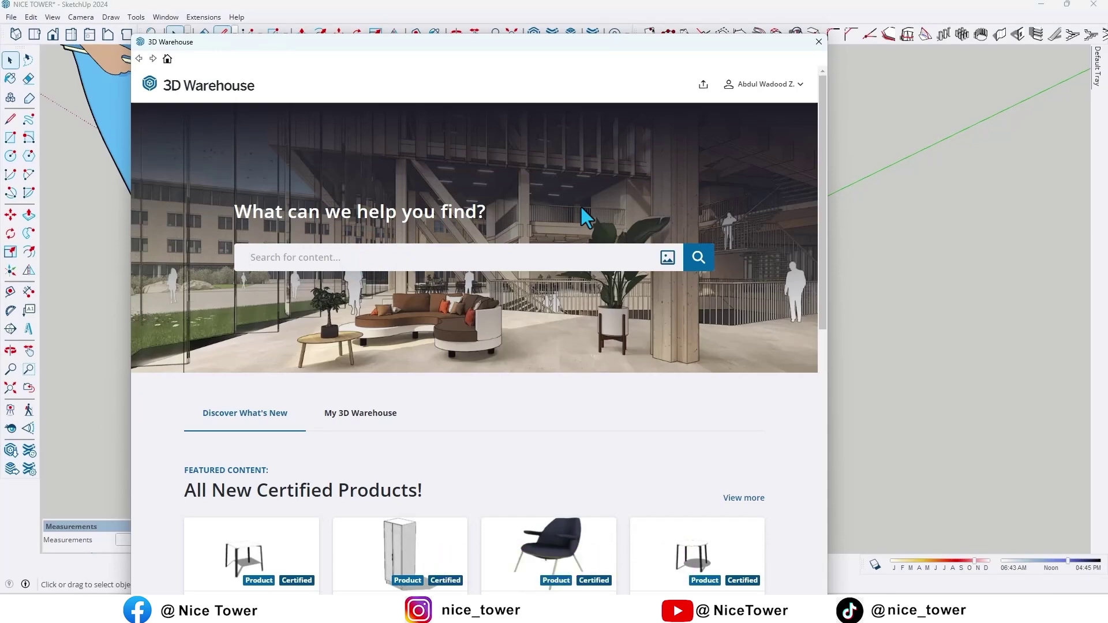
{"action": "type", "text": "wood"}
{"action": "key", "text": "Return"}
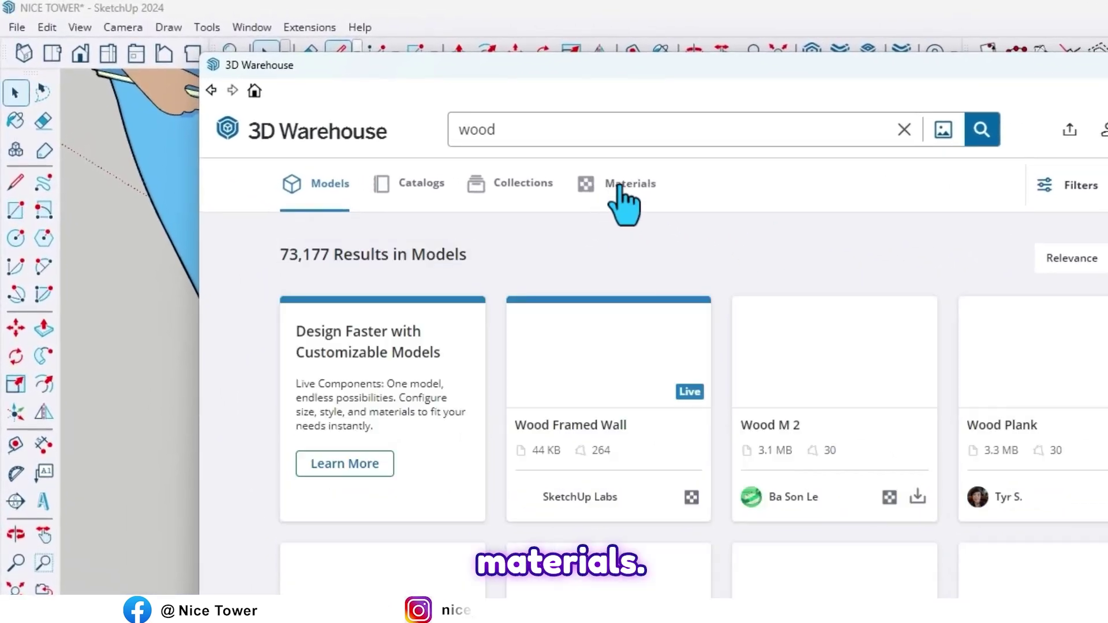
{"action": "left_click", "coordinate": [618, 188]}
{"action": "scroll", "coordinate": [618, 199], "scroll_direction": "down", "scroll_amount": 3}
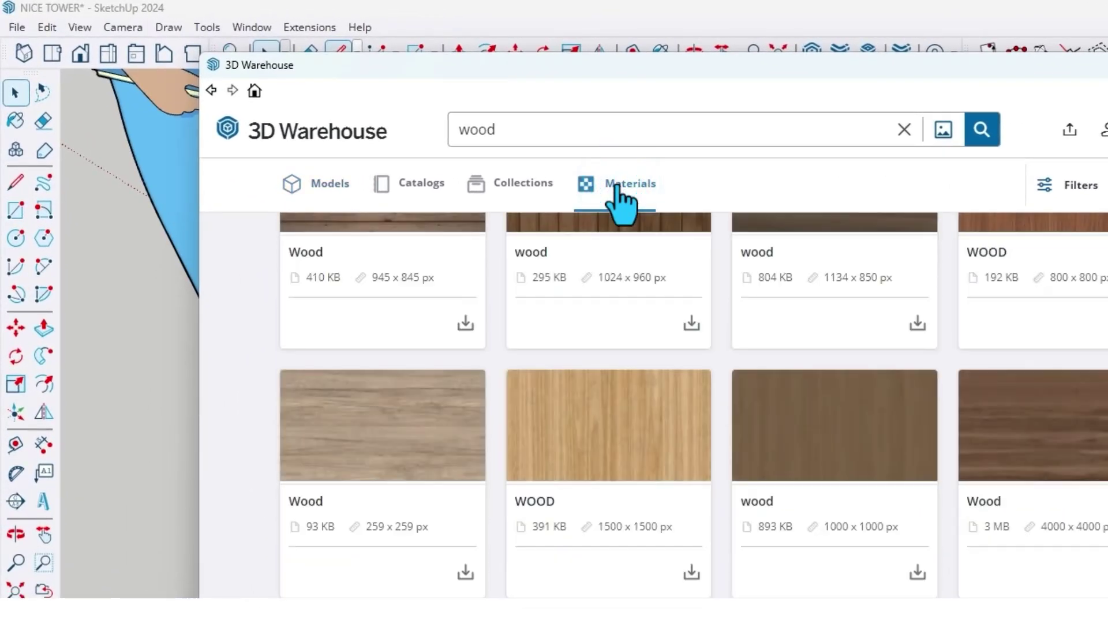
{"action": "scroll", "coordinate": [294, 338], "scroll_direction": "down", "scroll_amount": 2}
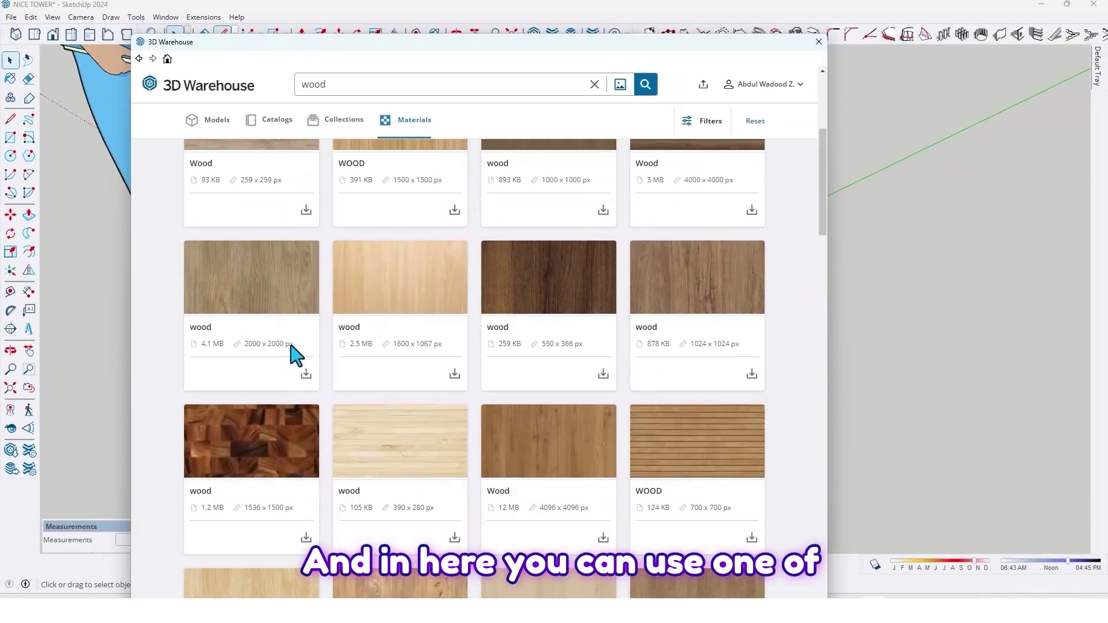
{"action": "scroll", "coordinate": [296, 355], "scroll_direction": "up", "scroll_amount": 2}
{"action": "scroll", "coordinate": [310, 322], "scroll_direction": "up", "scroll_amount": 2}
{"action": "scroll", "coordinate": [570, 395], "scroll_direction": "down", "scroll_amount": 2}
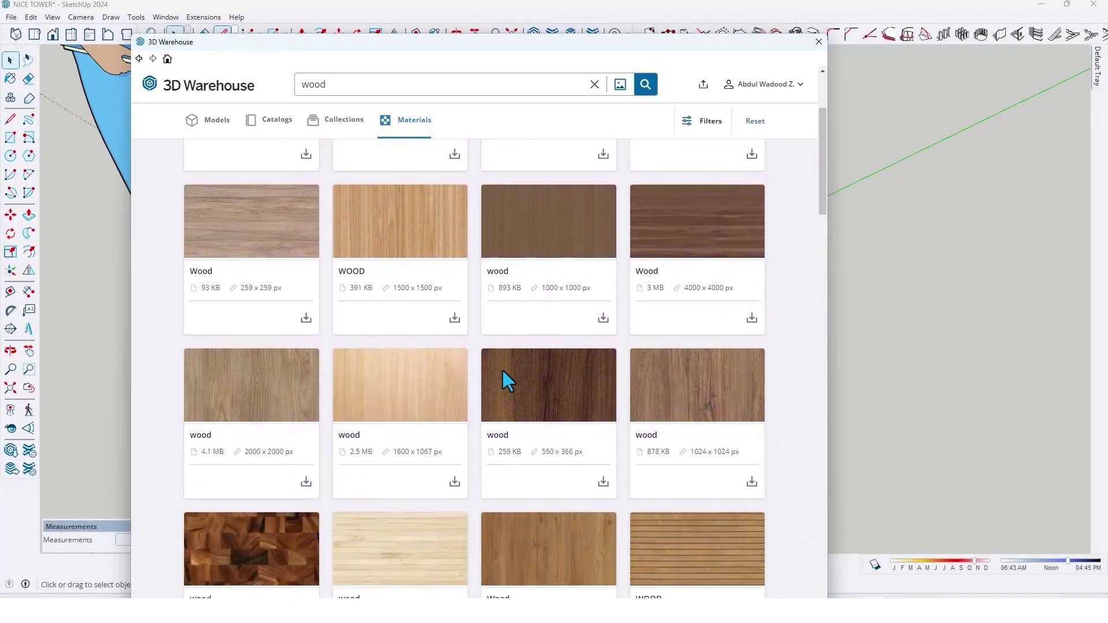
{"action": "scroll", "coordinate": [502, 376], "scroll_direction": "down", "scroll_amount": 2}
{"action": "scroll", "coordinate": [438, 371], "scroll_direction": "down", "scroll_amount": 1}
{"action": "scroll", "coordinate": [323, 324], "scroll_direction": "down", "scroll_amount": 2}
{"action": "scroll", "coordinate": [494, 331], "scroll_direction": "down", "scroll_amount": 5}
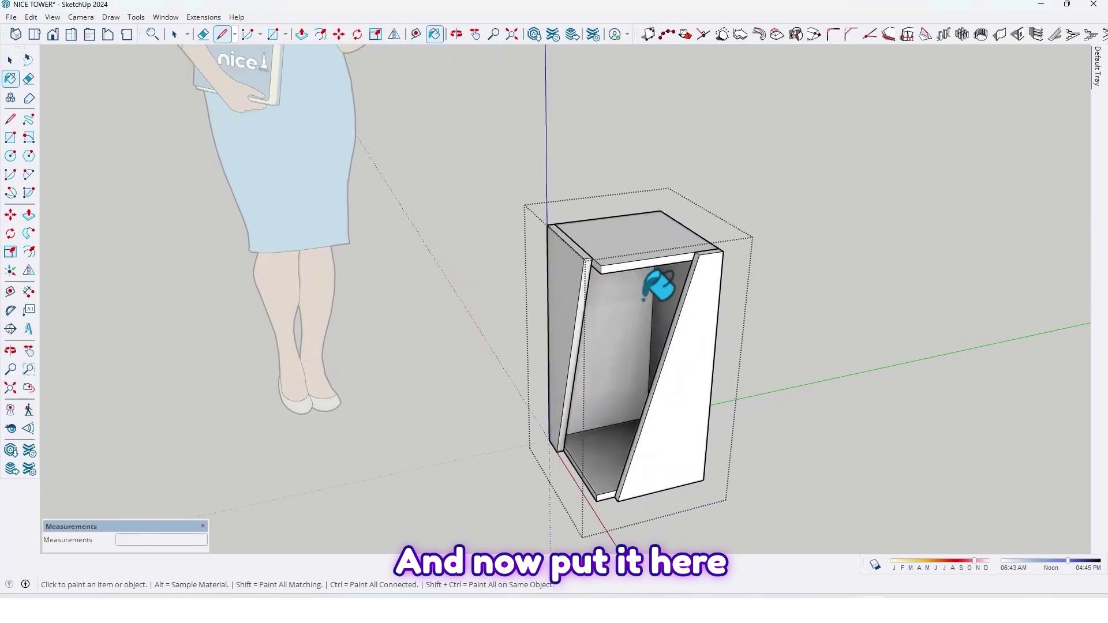
Paint the box's inner back, top and bottom faces with the wood texture
{"action": "mouse_move", "coordinate": [658, 286]}
{"action": "middle_mouse_down"}
{"action": "mouse_move", "coordinate": [619, 168]}
{"action": "mouse_move", "coordinate": [1064, 218]}
{"action": "mouse_move", "coordinate": [649, 218]}
{"action": "mouse_move", "coordinate": [587, 278]}
{"action": "middle_mouse_up"}
{"action": "left_click", "coordinate": [618, 220]}
{"action": "scroll", "coordinate": [648, 217], "scroll_direction": "up", "scroll_amount": 3}
{"action": "scroll", "coordinate": [587, 279], "scroll_direction": "up", "scroll_amount": 3}
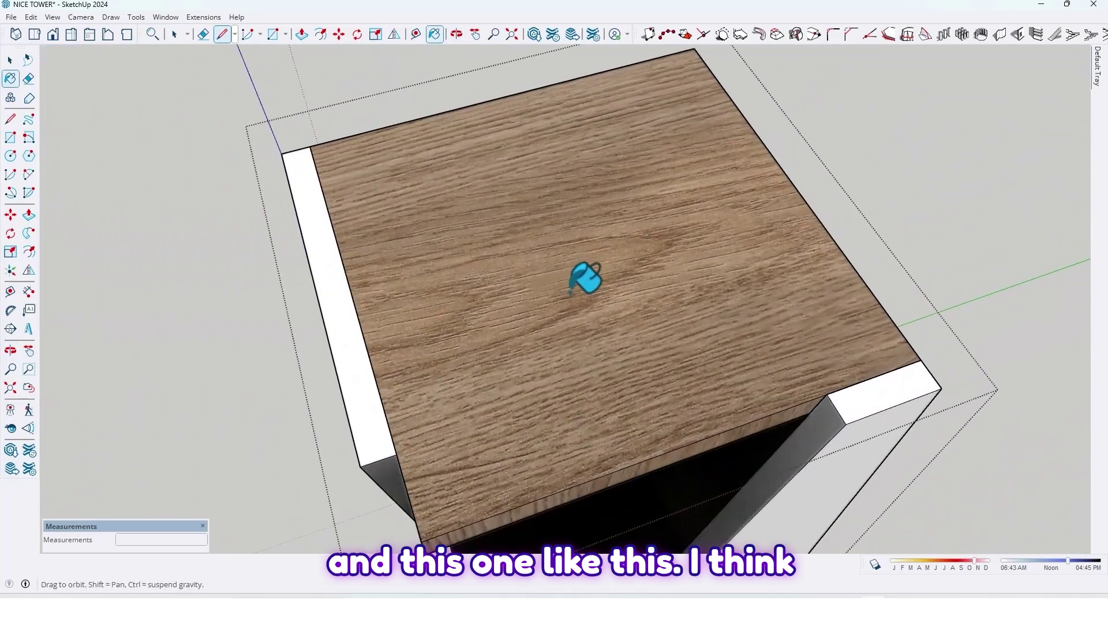
{"action": "scroll", "coordinate": [579, 217], "scroll_direction": "down", "scroll_amount": 3}
{"action": "scroll", "coordinate": [576, 338], "scroll_direction": "down", "scroll_amount": 3}
{"action": "mouse_move", "coordinate": [576, 339]}
{"action": "middle_mouse_down"}
{"action": "mouse_move", "coordinate": [658, 163]}
{"action": "mouse_move", "coordinate": [771, 260]}
{"action": "mouse_move", "coordinate": [286, 178]}
{"action": "mouse_move", "coordinate": [756, 258]}
{"action": "mouse_move", "coordinate": [720, 292]}
{"action": "mouse_move", "coordinate": [711, 285]}
{"action": "middle_mouse_up"}
{"action": "key", "text": "space"}
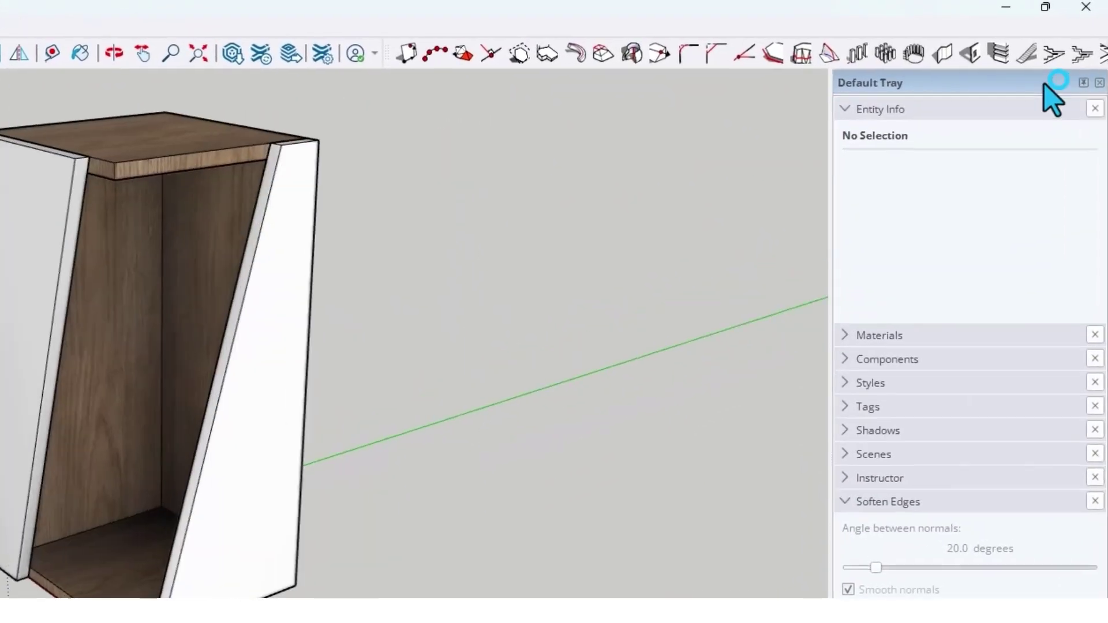
Choose plain white from the Colors collection in the Materials tray for the side panels
{"action": "left_click", "coordinate": [842, 343]}
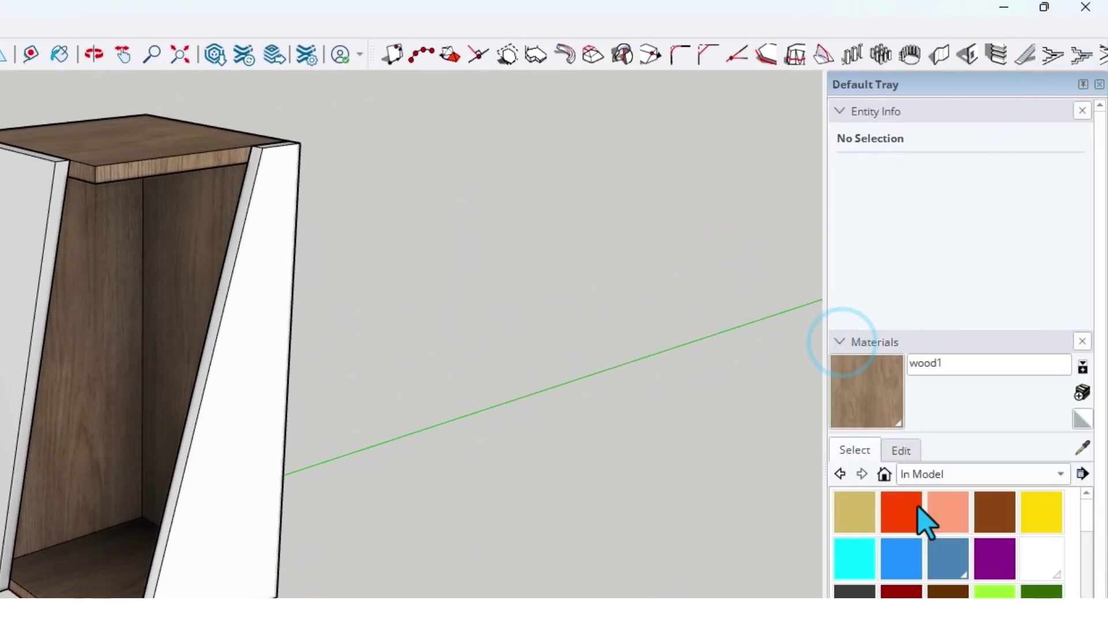
{"action": "left_click", "coordinate": [925, 474]}
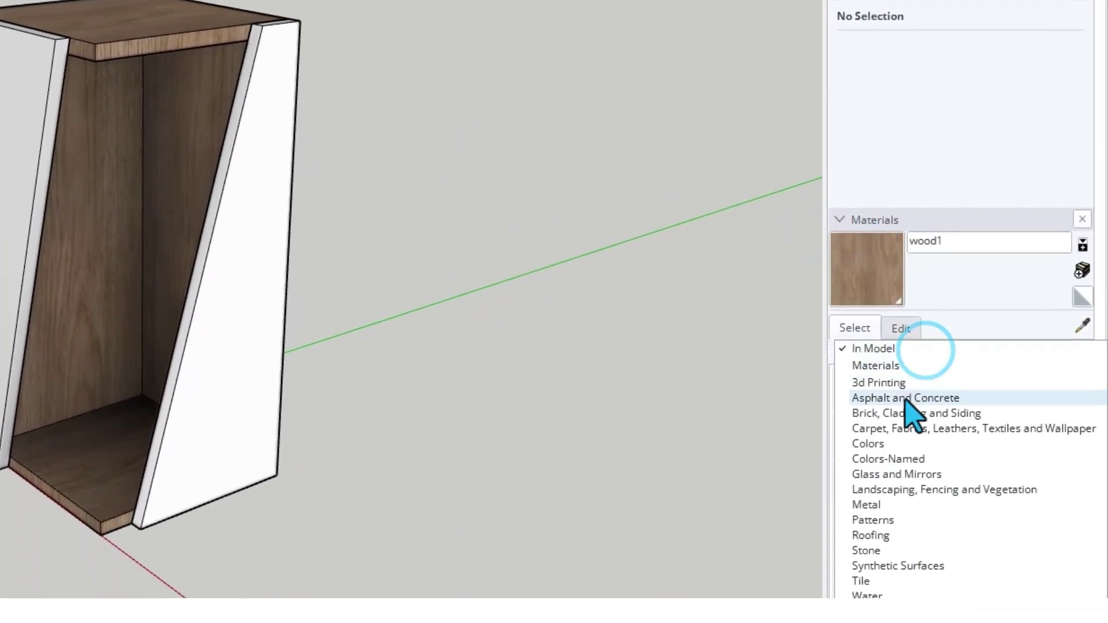
{"action": "left_click", "coordinate": [868, 361]}
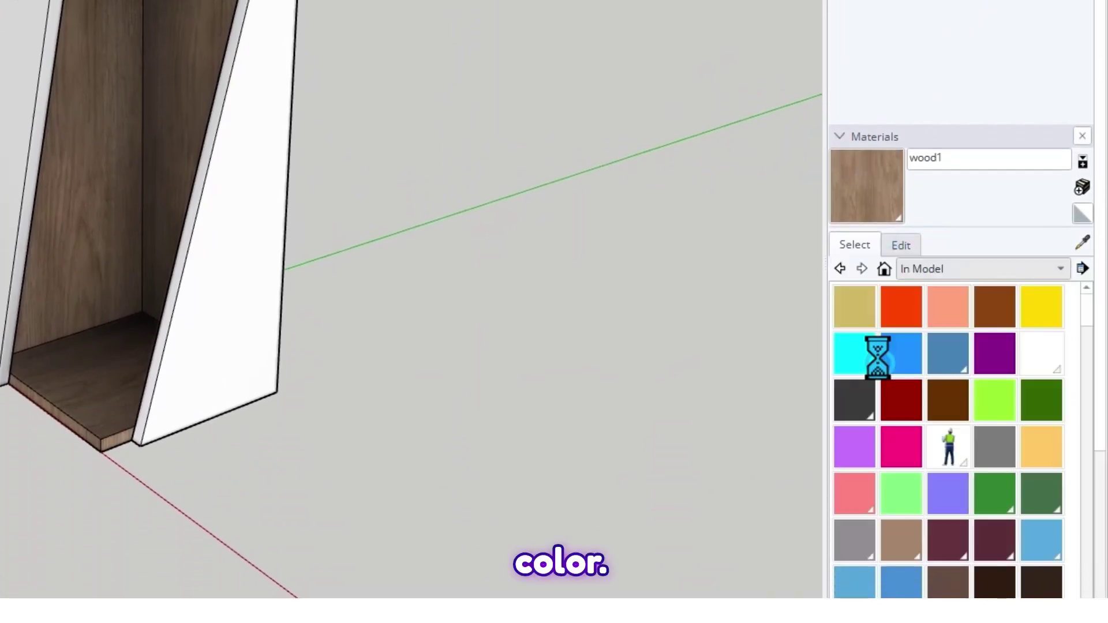
{"action": "scroll", "coordinate": [901, 407], "scroll_direction": "down", "scroll_amount": 2}
{"action": "scroll", "coordinate": [921, 450], "scroll_direction": "down", "scroll_amount": 4}
{"action": "scroll", "coordinate": [915, 445], "scroll_direction": "down", "scroll_amount": 5}
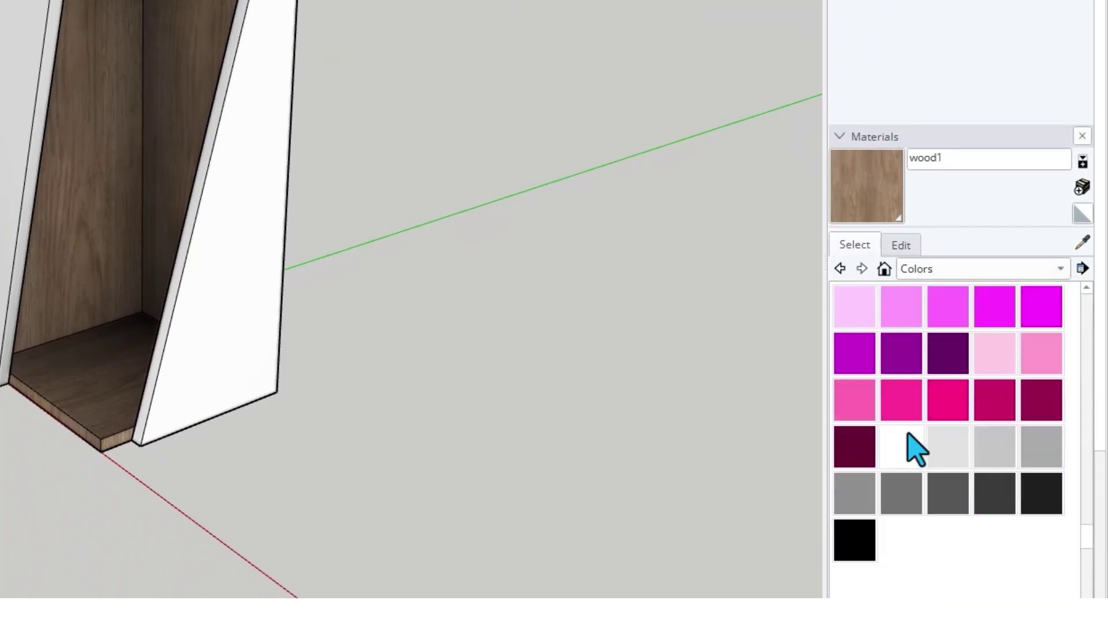
{"action": "scroll", "coordinate": [915, 445], "scroll_direction": "down", "scroll_amount": 3}
{"action": "scroll", "coordinate": [915, 445], "scroll_direction": "up", "scroll_amount": 3}
{"action": "left_click", "coordinate": [906, 410]}
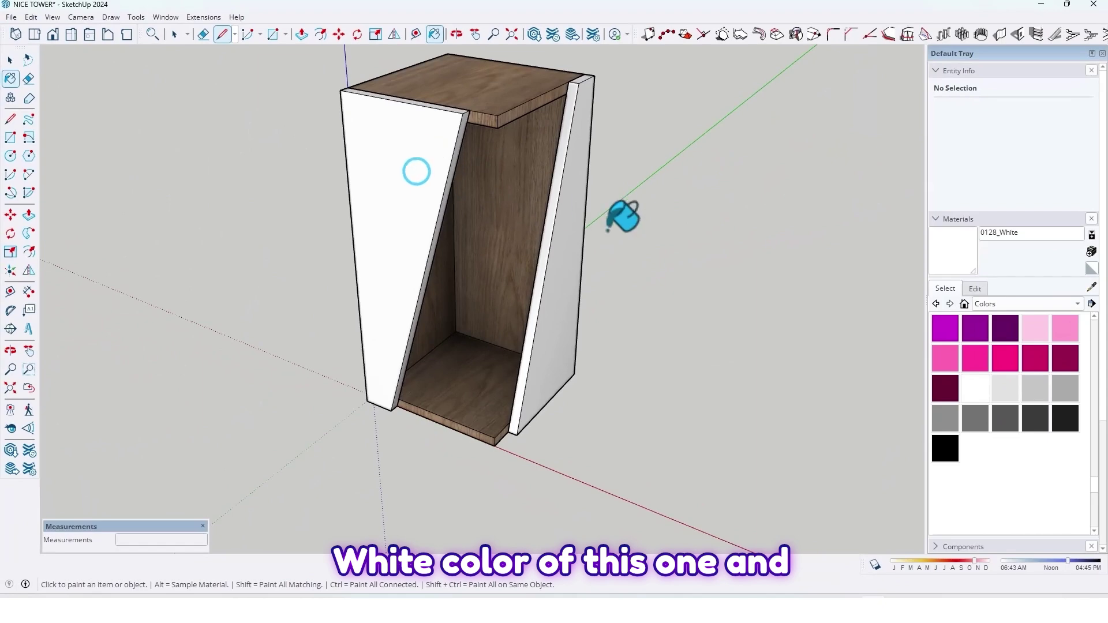
{"action": "mouse_move", "coordinate": [624, 216]}
{"action": "middle_mouse_down"}
{"action": "mouse_move", "coordinate": [584, 260]}
{"action": "mouse_move", "coordinate": [681, 218]}
{"action": "mouse_move", "coordinate": [586, 205]}
{"action": "mouse_move", "coordinate": [595, 316]}
{"action": "mouse_move", "coordinate": [618, 153]}
{"action": "middle_mouse_up"}
{"action": "key", "text": "space"}
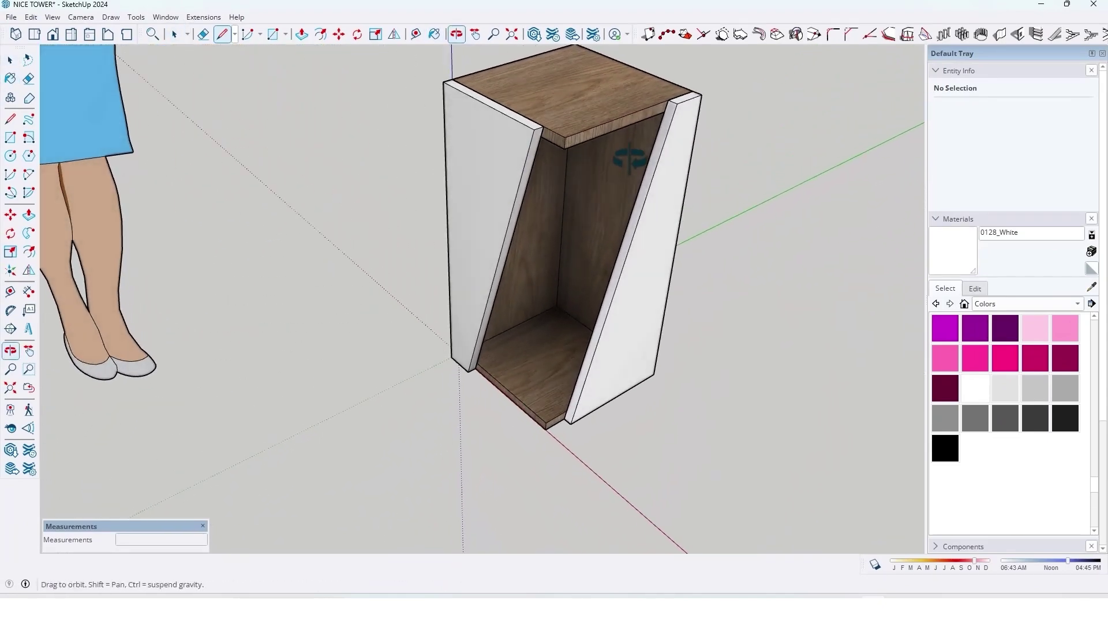
{"action": "scroll", "coordinate": [468, 401], "scroll_direction": "up", "scroll_amount": 3}
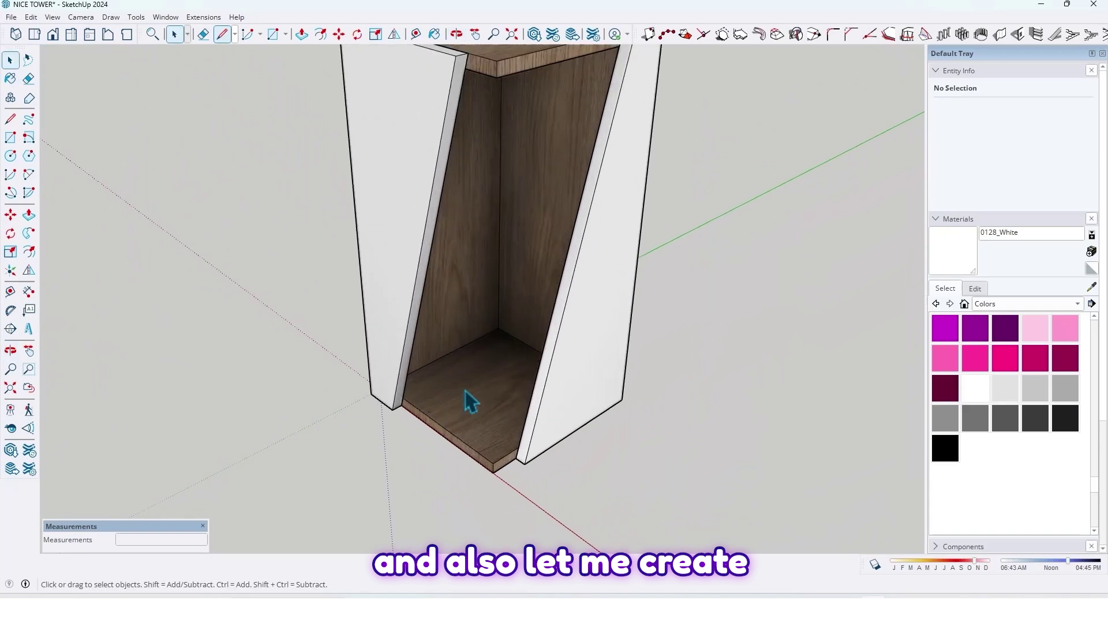
Copy the bottom shelf upward as a 2 cm thick middle shelf
{"action": "left_click", "coordinate": [502, 371]}
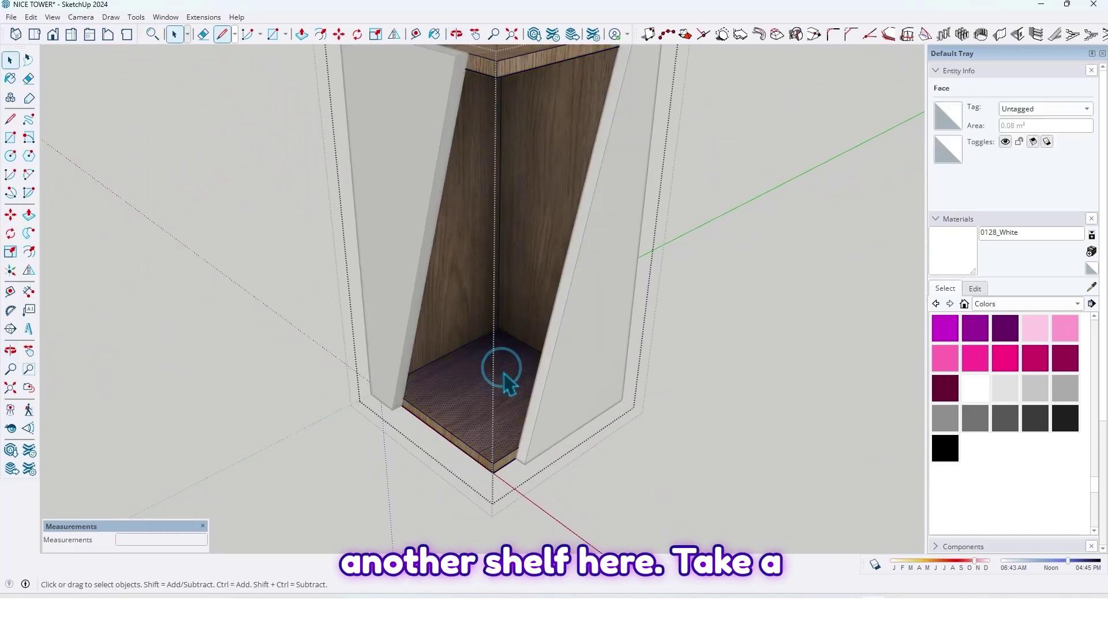
{"action": "left_click", "coordinate": [499, 330]}
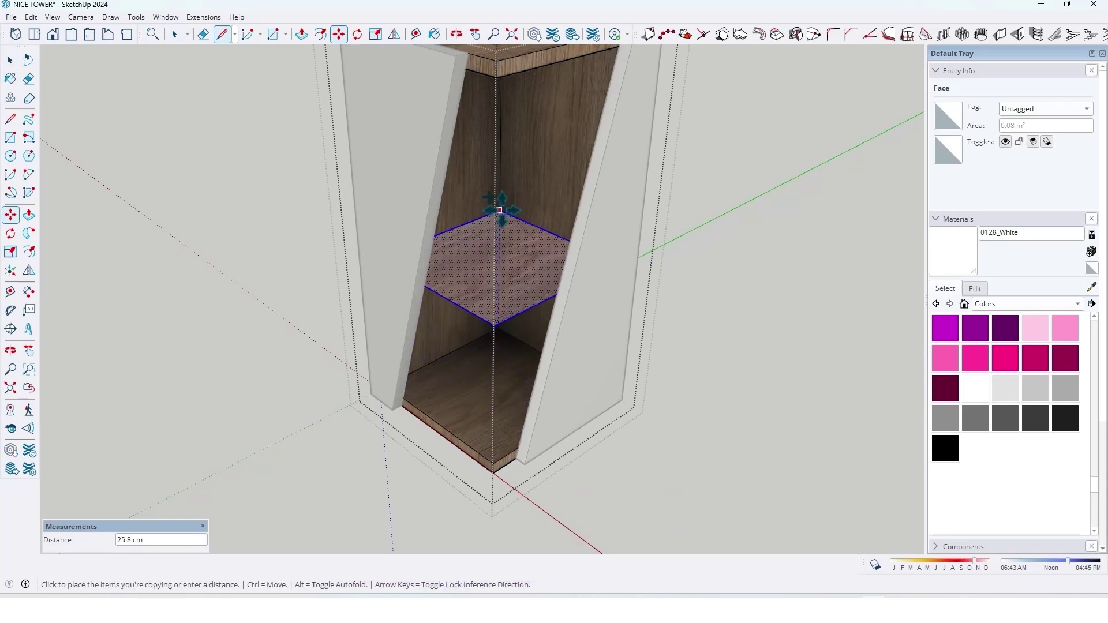
{"action": "scroll", "coordinate": [500, 186], "scroll_direction": "down", "scroll_amount": 5}
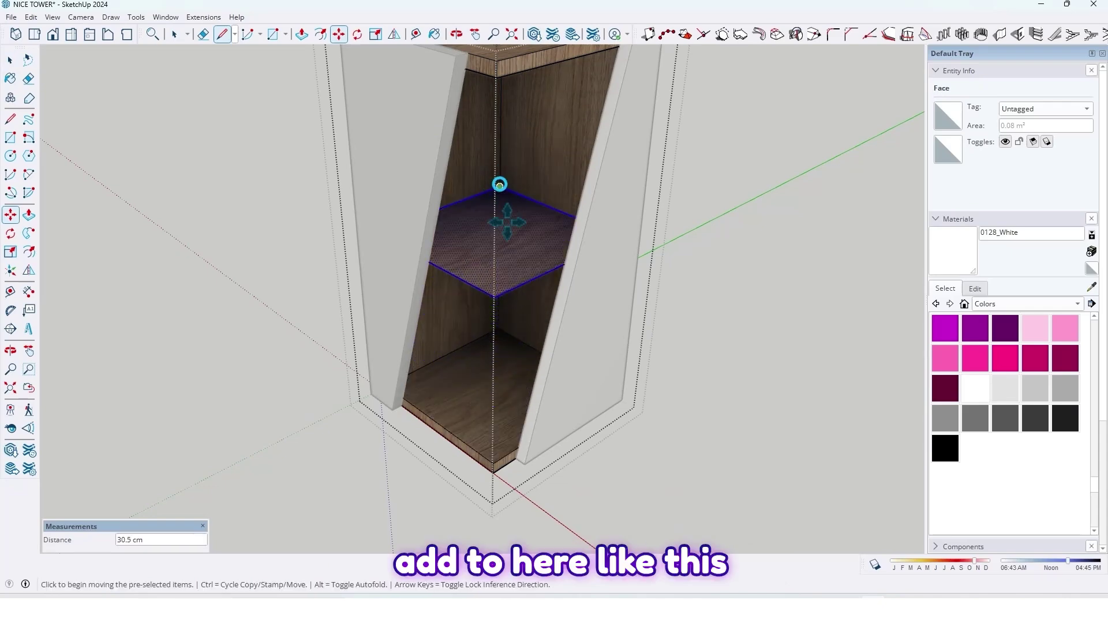
{"action": "mouse_move", "coordinate": [433, 179]}
{"action": "middle_mouse_down"}
{"action": "mouse_move", "coordinate": [506, 275]}
{"action": "mouse_move", "coordinate": [481, 295]}
{"action": "middle_mouse_up"}
{"action": "scroll", "coordinate": [532, 273], "scroll_direction": "up", "scroll_amount": 3}
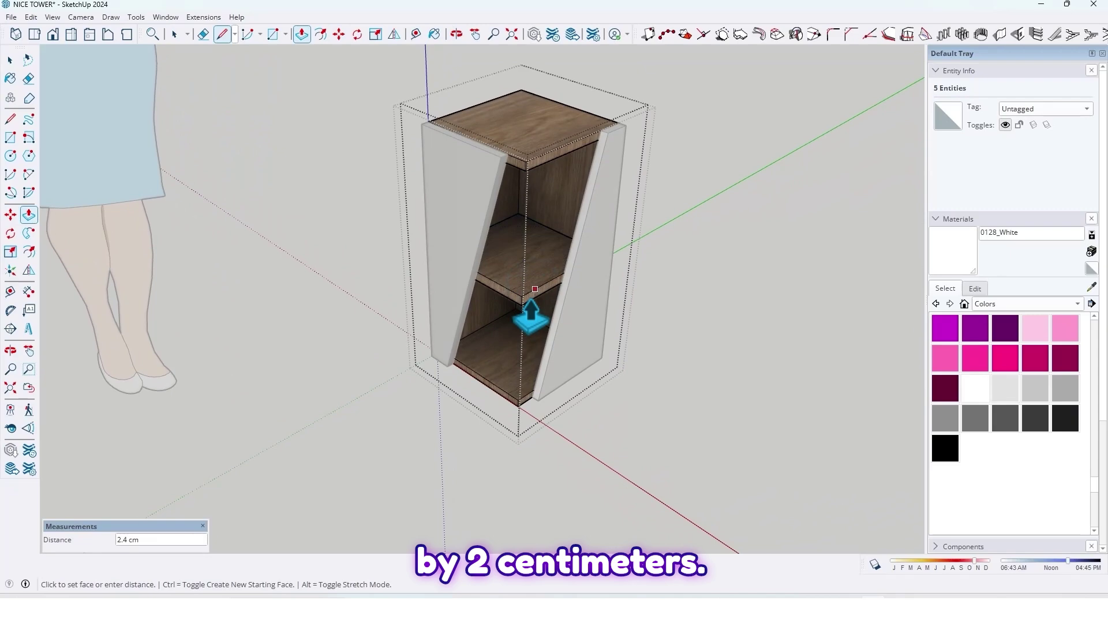
{"action": "mouse_move", "coordinate": [592, 292]}
{"action": "middle_mouse_down"}
{"action": "mouse_move", "coordinate": [697, 249]}
{"action": "mouse_move", "coordinate": [863, 355]}
{"action": "mouse_move", "coordinate": [719, 268]}
{"action": "mouse_move", "coordinate": [735, 314]}
{"action": "mouse_move", "coordinate": [572, 272]}
{"action": "mouse_move", "coordinate": [603, 279]}
{"action": "middle_mouse_up"}
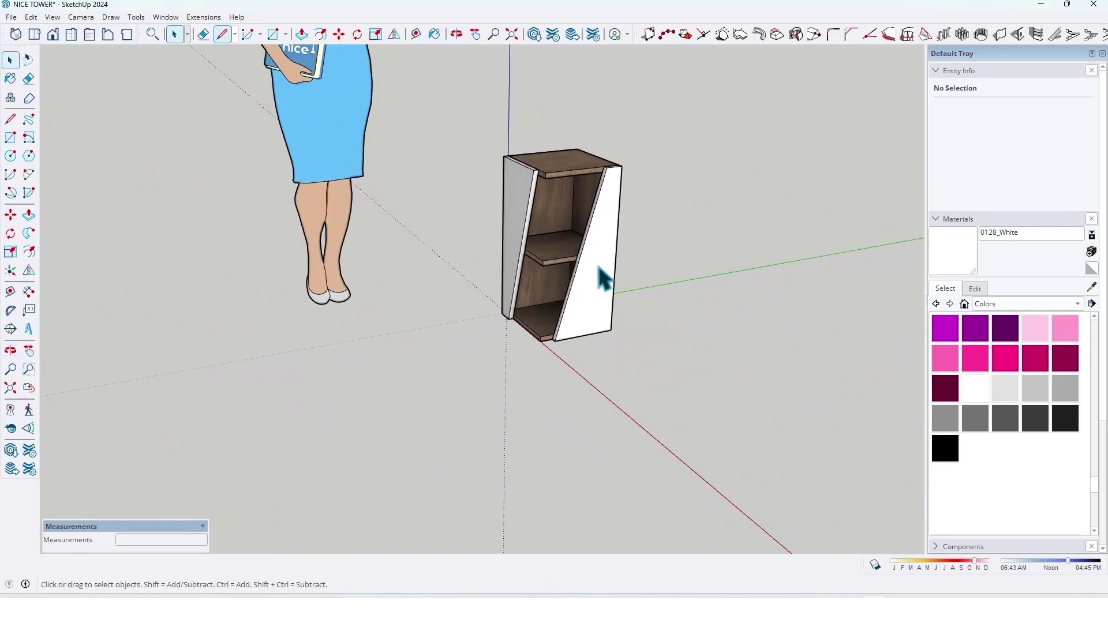
Copy the cabinet group 65 cm up onto itself, repeated to three modules
{"action": "left_click", "coordinate": [528, 351]}
{"action": "scroll", "coordinate": [528, 350], "scroll_direction": "up", "scroll_amount": 2}
{"action": "scroll", "coordinate": [526, 352], "scroll_direction": "up", "scroll_amount": 2}
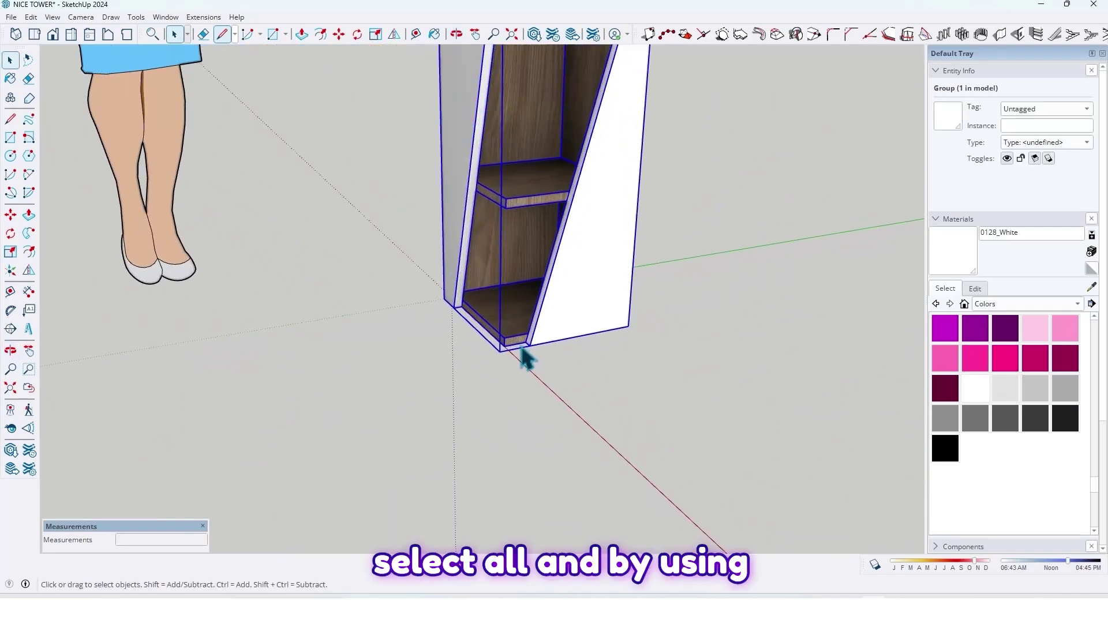
{"action": "scroll", "coordinate": [523, 352], "scroll_direction": "up", "scroll_amount": 2}
{"action": "scroll", "coordinate": [492, 356], "scroll_direction": "up", "scroll_amount": 1}
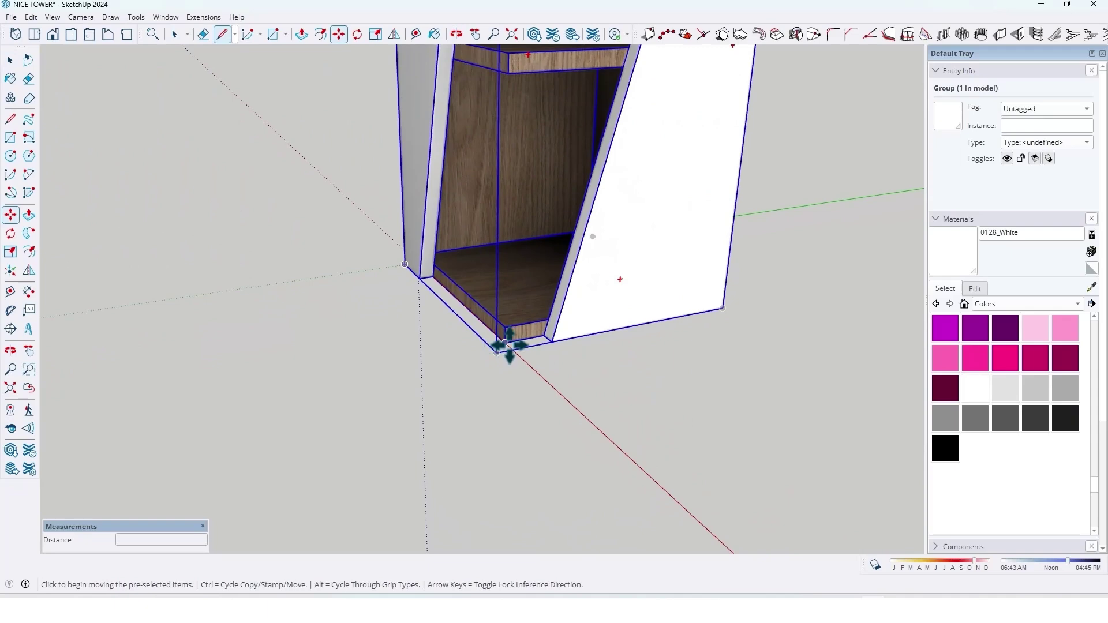
{"action": "scroll", "coordinate": [506, 338], "scroll_direction": "down", "scroll_amount": 2}
{"action": "scroll", "coordinate": [506, 338], "scroll_direction": "down", "scroll_amount": 1}
{"action": "middle_click_drag", "start_coordinate": [507, 337], "coordinate": [519, 242]}
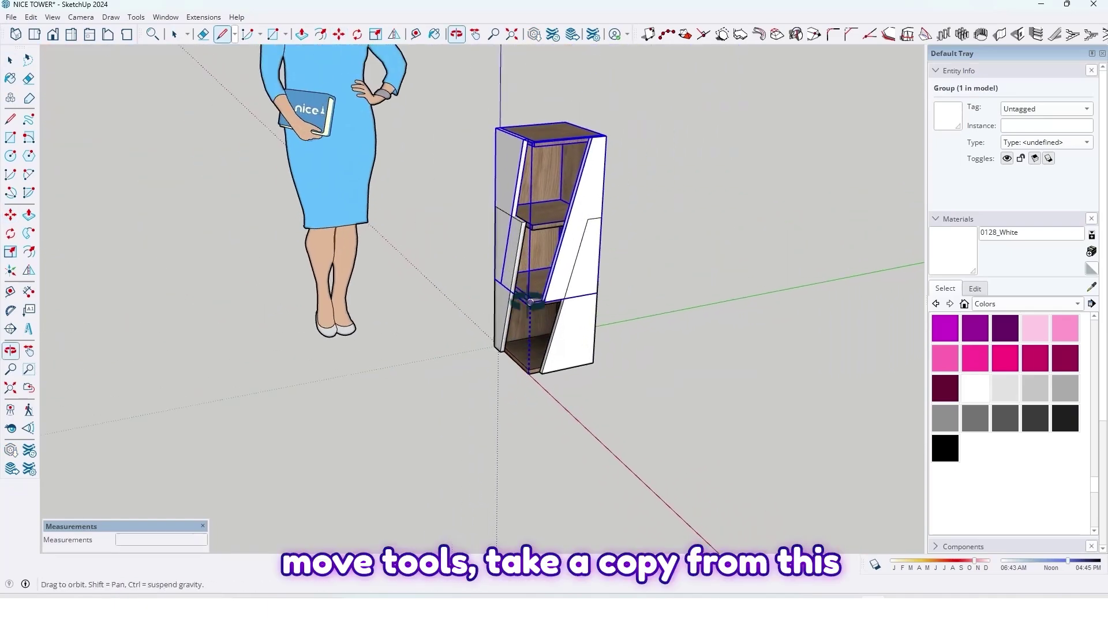
{"action": "key", "text": "ctrl"}
{"action": "scroll", "coordinate": [524, 232], "scroll_direction": "up", "scroll_amount": 2}
{"action": "scroll", "coordinate": [530, 227], "scroll_direction": "up", "scroll_amount": 2}
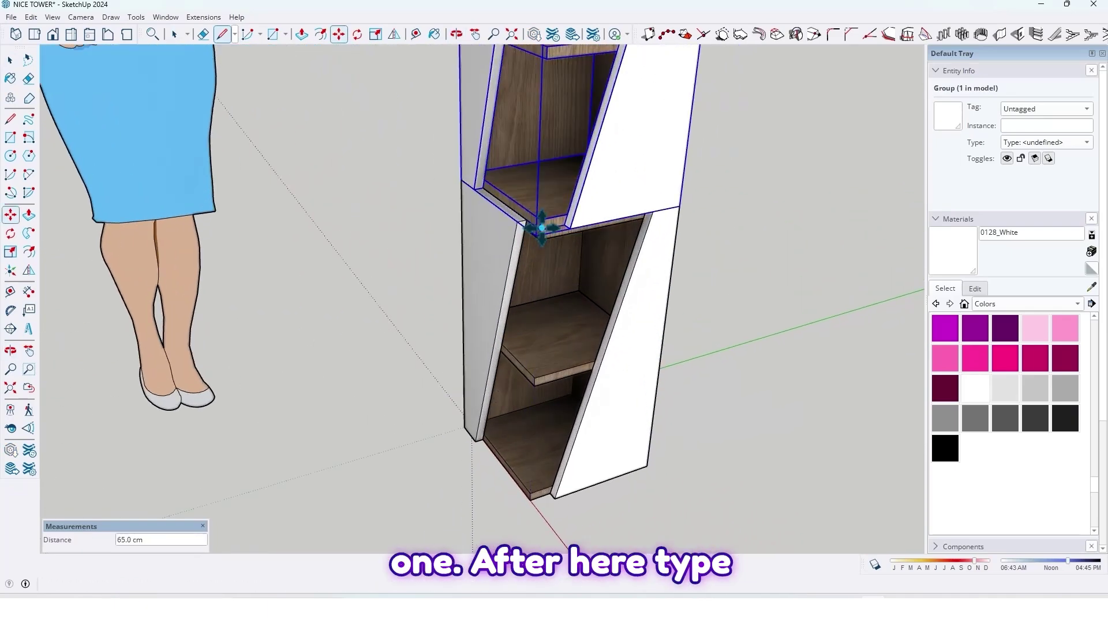
{"action": "left_click", "coordinate": [532, 223]}
{"action": "scroll", "coordinate": [528, 271], "scroll_direction": "down", "scroll_amount": 2}
{"action": "scroll", "coordinate": [527, 272], "scroll_direction": "down", "scroll_amount": 3}
{"action": "middle_click_drag", "start_coordinate": [532, 251], "coordinate": [569, 248]}
{"action": "scroll", "coordinate": [576, 274], "scroll_direction": "up", "scroll_amount": 1}
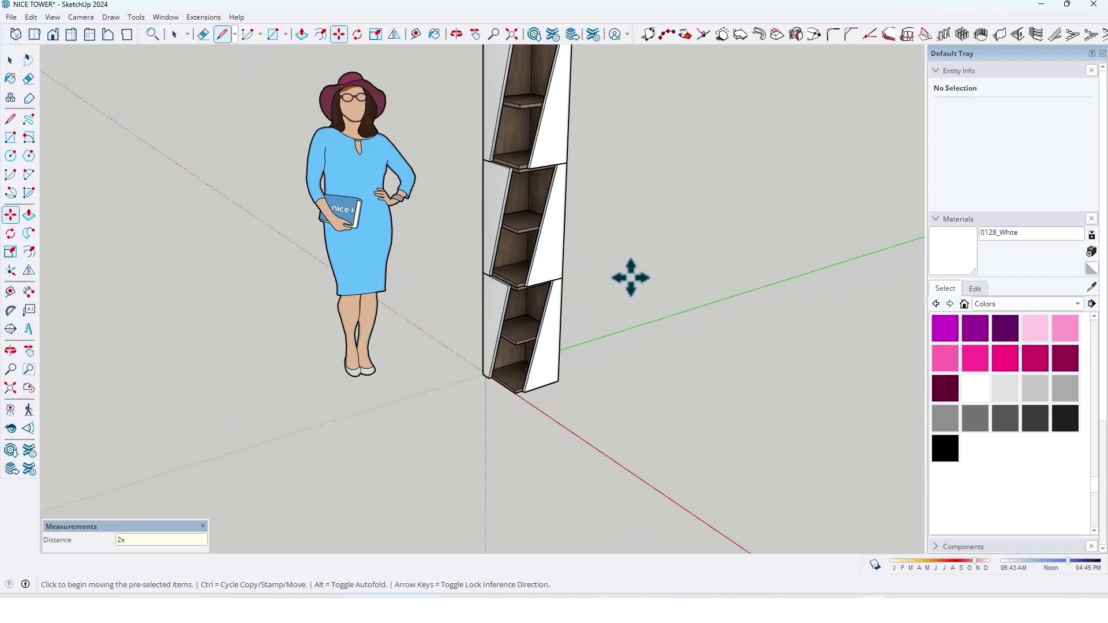
{"action": "scroll", "coordinate": [632, 316], "scroll_direction": "down", "scroll_amount": 2}
{"action": "scroll", "coordinate": [581, 304], "scroll_direction": "up", "scroll_amount": 2}
Flip the middle cabinet module so its slanted sides reverse direction
{"action": "mouse_move", "coordinate": [581, 304]}
{"action": "middle_mouse_down"}
{"action": "mouse_move", "coordinate": [637, 309]}
{"action": "mouse_move", "coordinate": [606, 277]}
{"action": "middle_mouse_up"}
{"action": "left_click", "coordinate": [606, 277]}
{"action": "scroll", "coordinate": [597, 264], "scroll_direction": "up", "scroll_amount": 2}
{"action": "scroll", "coordinate": [604, 273], "scroll_direction": "down", "scroll_amount": 2}
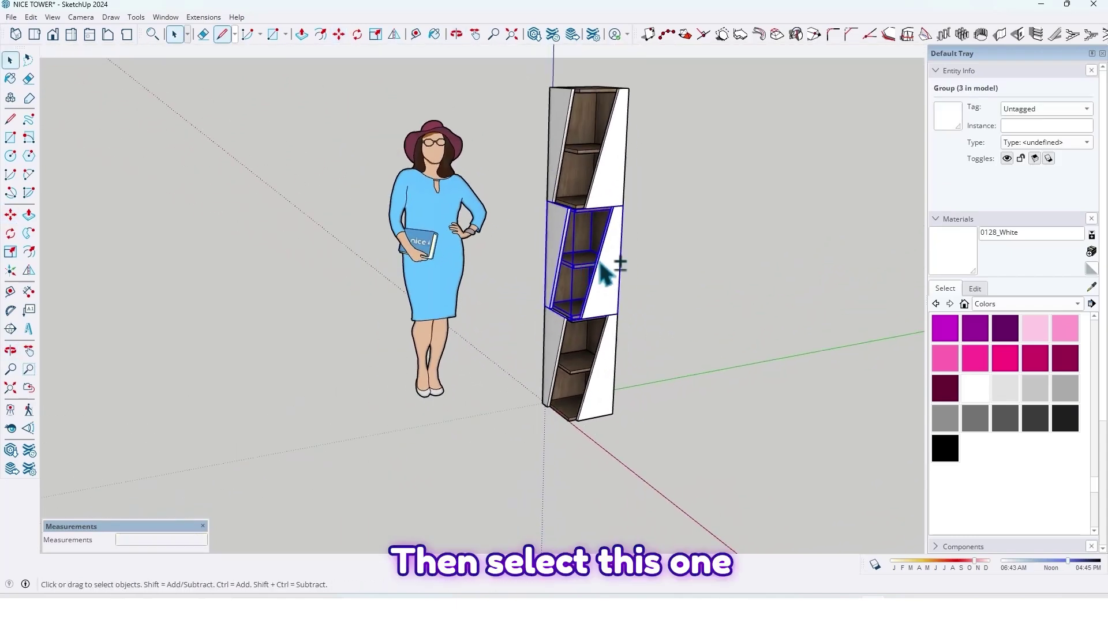
{"action": "scroll", "coordinate": [604, 273], "scroll_direction": "up", "scroll_amount": 1}
{"action": "middle_click_drag", "start_coordinate": [602, 273], "coordinate": [597, 274]}
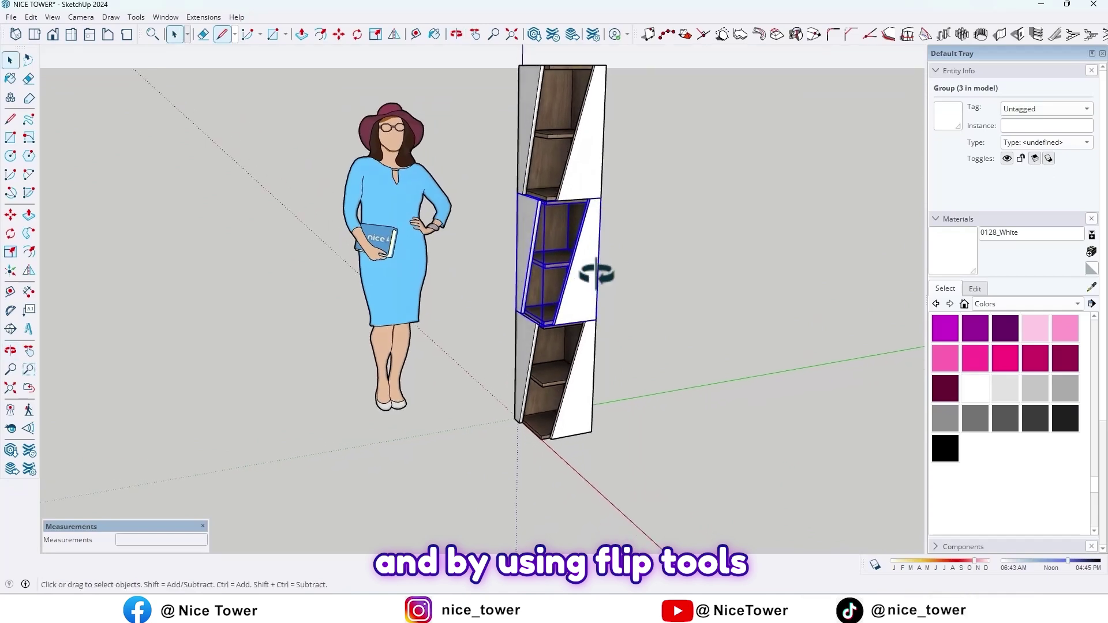
{"action": "mouse_move", "coordinate": [735, 311]}
{"action": "middle_mouse_down"}
{"action": "mouse_move", "coordinate": [626, 284]}
{"action": "mouse_move", "coordinate": [753, 302]}
{"action": "mouse_move", "coordinate": [549, 255]}
{"action": "mouse_move", "coordinate": [206, 262]}
{"action": "mouse_move", "coordinate": [313, 285]}
{"action": "mouse_move", "coordinate": [577, 267]}
{"action": "mouse_move", "coordinate": [640, 399]}
{"action": "mouse_move", "coordinate": [602, 577]}
{"action": "mouse_move", "coordinate": [594, 263]}
{"action": "middle_mouse_up"}
{"action": "scroll", "coordinate": [626, 284], "scroll_direction": "up", "scroll_amount": 1}
{"action": "left_click", "coordinate": [625, 277]}
{"action": "left_click", "coordinate": [718, 306]}
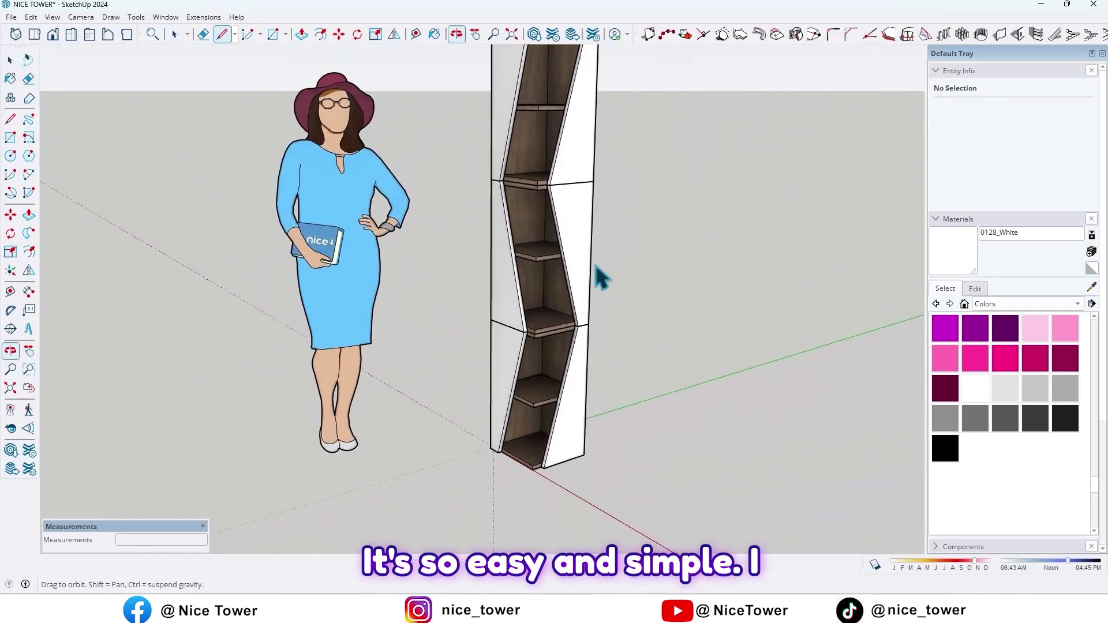
{"action": "scroll", "coordinate": [572, 225], "scroll_direction": "up", "scroll_amount": 2}
{"action": "scroll", "coordinate": [519, 267], "scroll_direction": "up", "scroll_amount": 2}
{"action": "scroll", "coordinate": [520, 268], "scroll_direction": "up", "scroll_amount": 2}
{"action": "mouse_move", "coordinate": [520, 267]}
{"action": "middle_mouse_down"}
{"action": "mouse_move", "coordinate": [539, 243]}
{"action": "mouse_move", "coordinate": [508, 441]}
{"action": "mouse_move", "coordinate": [546, 310]}
{"action": "middle_mouse_up"}
{"action": "scroll", "coordinate": [552, 299], "scroll_direction": "down", "scroll_amount": 2}
{"action": "scroll", "coordinate": [551, 298], "scroll_direction": "down", "scroll_amount": 2}
{"action": "scroll", "coordinate": [527, 223], "scroll_direction": "down", "scroll_amount": 3}
{"action": "scroll", "coordinate": [546, 310], "scroll_direction": "up", "scroll_amount": 3}
{"action": "mouse_move", "coordinate": [527, 182]}
{"action": "middle_mouse_down"}
{"action": "mouse_move", "coordinate": [441, 199]}
{"action": "mouse_move", "coordinate": [148, 185]}
{"action": "mouse_move", "coordinate": [409, 199]}
{"action": "mouse_move", "coordinate": [631, 168]}
{"action": "mouse_move", "coordinate": [609, 396]}
{"action": "mouse_move", "coordinate": [587, 426]}
{"action": "mouse_move", "coordinate": [565, 210]}
{"action": "mouse_move", "coordinate": [576, 321]}
{"action": "mouse_move", "coordinate": [581, 153]}
{"action": "middle_mouse_up"}
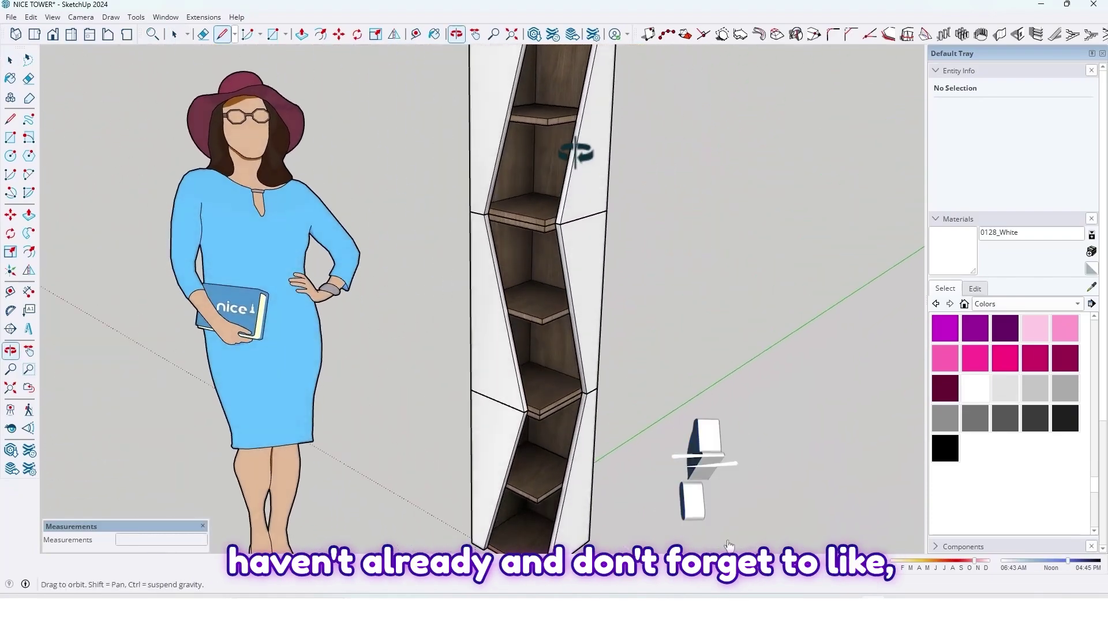
{"action": "middle_click_drag", "start_coordinate": [604, 297], "coordinate": [543, 185]}
{"action": "mouse_move", "coordinate": [544, 185]}
{"action": "left_mouse_down"}
{"action": "mouse_move", "coordinate": [178, 190]}
{"action": "mouse_move", "coordinate": [495, 289]}
{"action": "mouse_move", "coordinate": [485, 304]}
{"action": "left_mouse_up"}
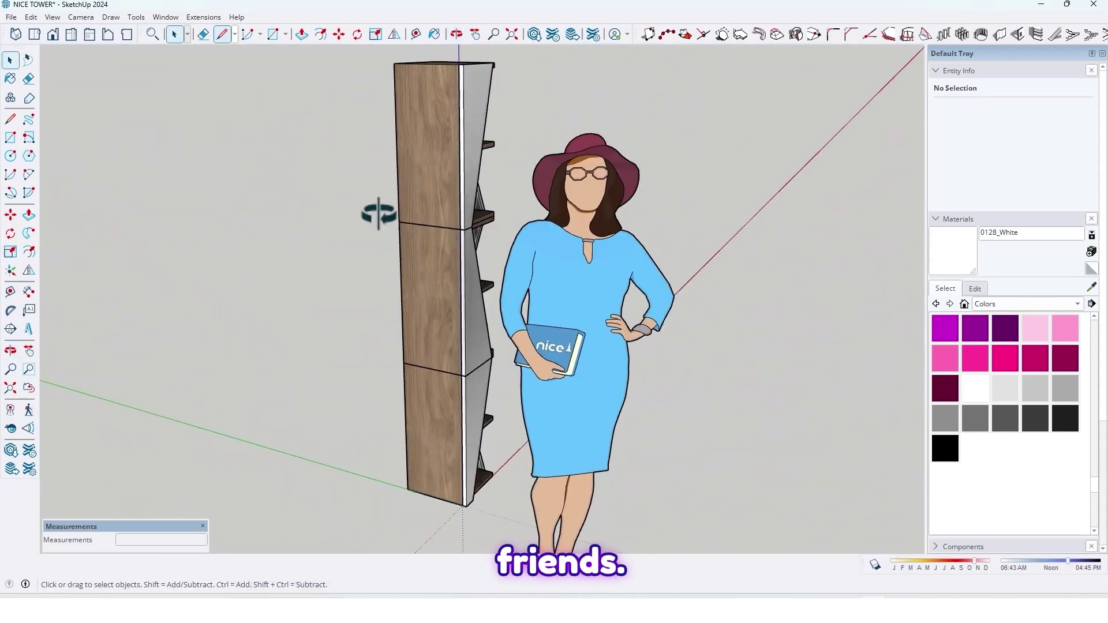